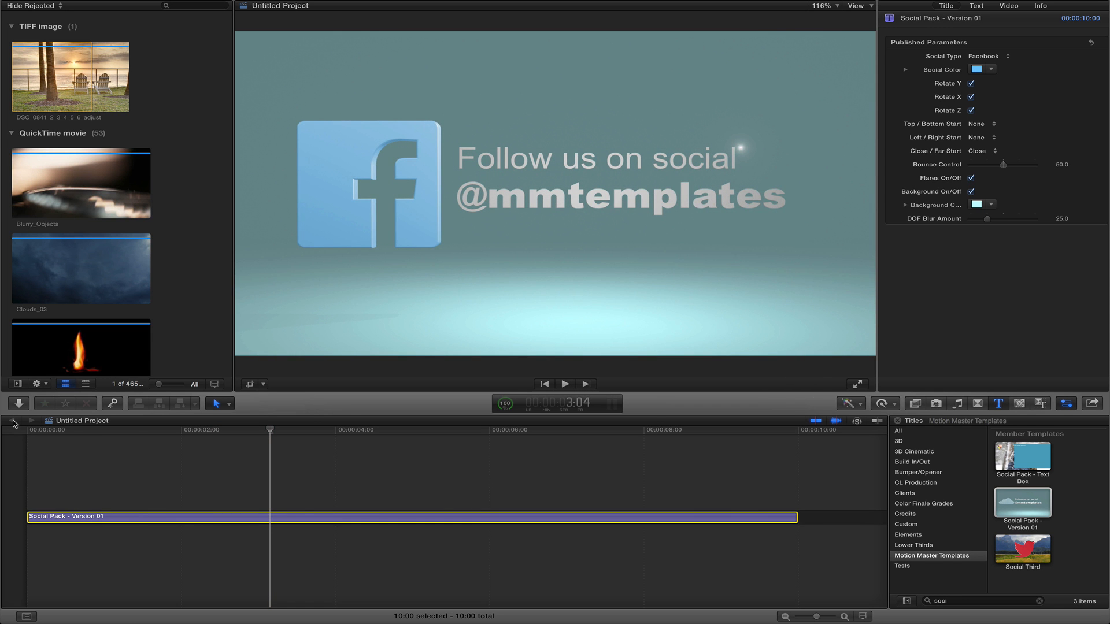
Set the title's DOF Blur Amount to 0 and move the playhead to 1:08 in the logo animation.
{"action": "left_click", "coordinate": [221, 430]}
{"action": "left_click_drag", "start_coordinate": [243, 434], "coordinate": [117, 434]}
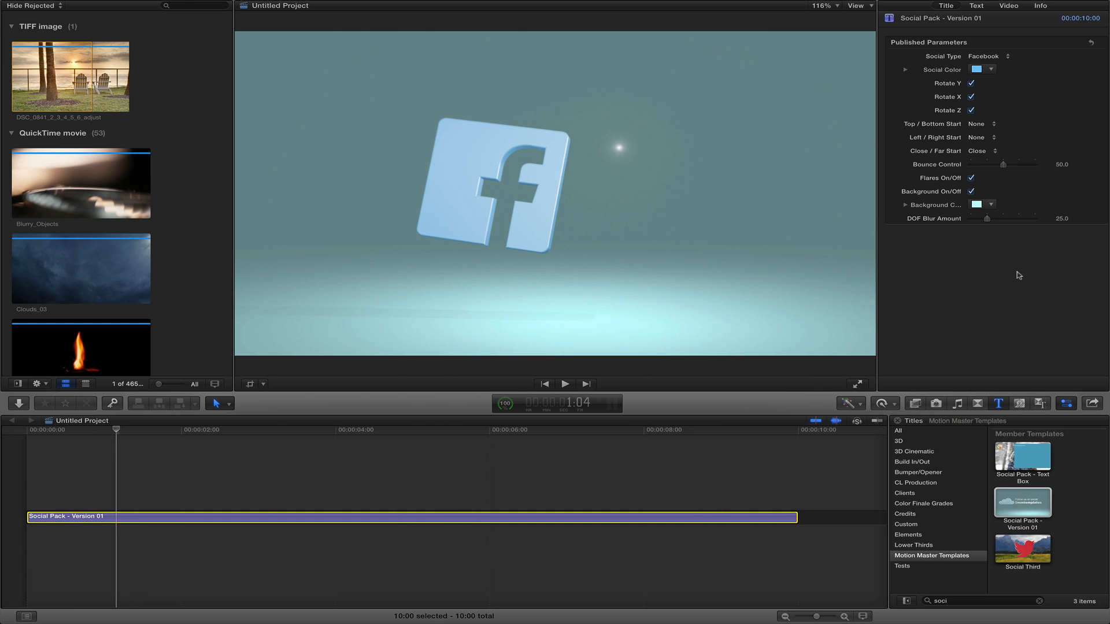
{"action": "left_click_drag", "start_coordinate": [987, 219], "coordinate": [946, 220]}
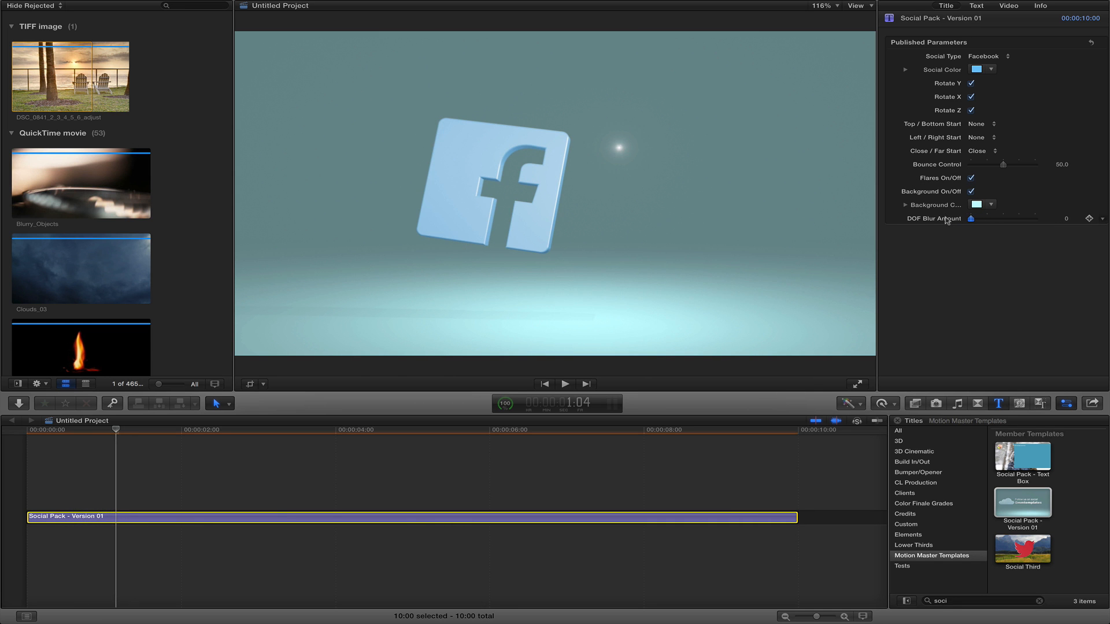
{"action": "mouse_move", "coordinate": [109, 434]}
{"action": "left_mouse_down"}
{"action": "mouse_move", "coordinate": [50, 432]}
{"action": "mouse_move", "coordinate": [130, 431]}
{"action": "left_mouse_up"}
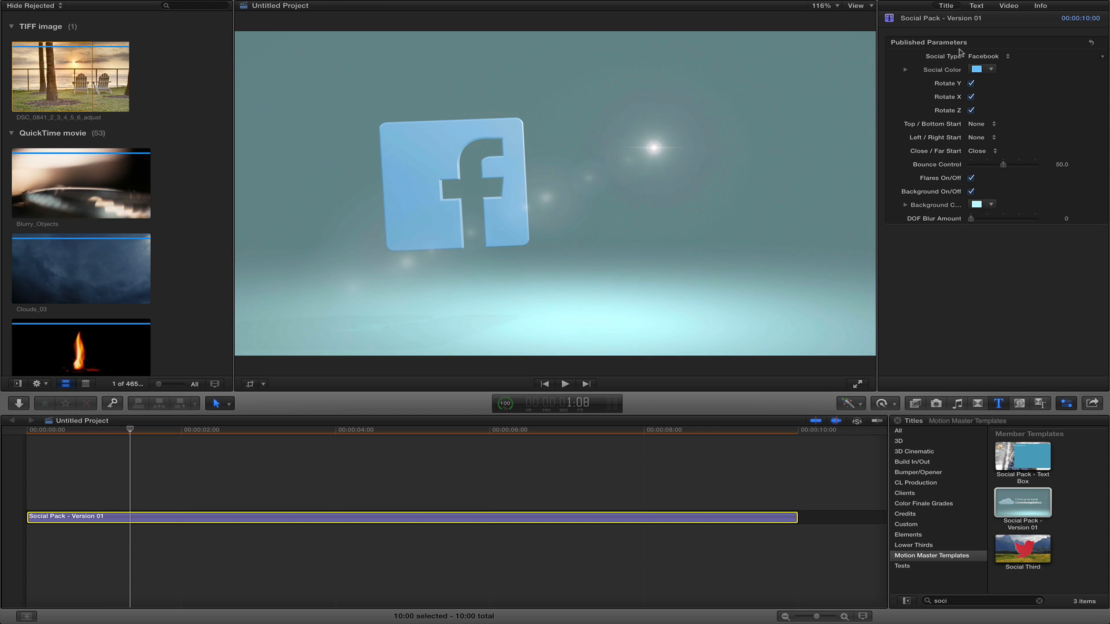
Try the Twitter, Youtube, Instagram and Pinterest icons as the title's Social Type.
{"action": "left_click", "coordinate": [977, 55]}
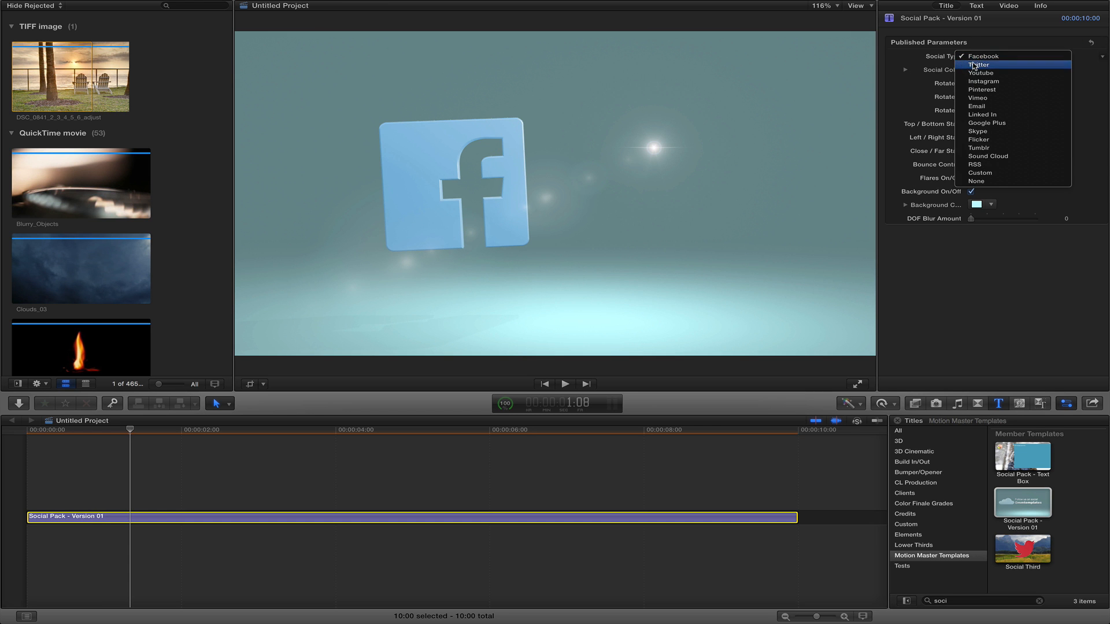
{"action": "left_click", "coordinate": [975, 66]}
{"action": "left_click", "coordinate": [983, 56]}
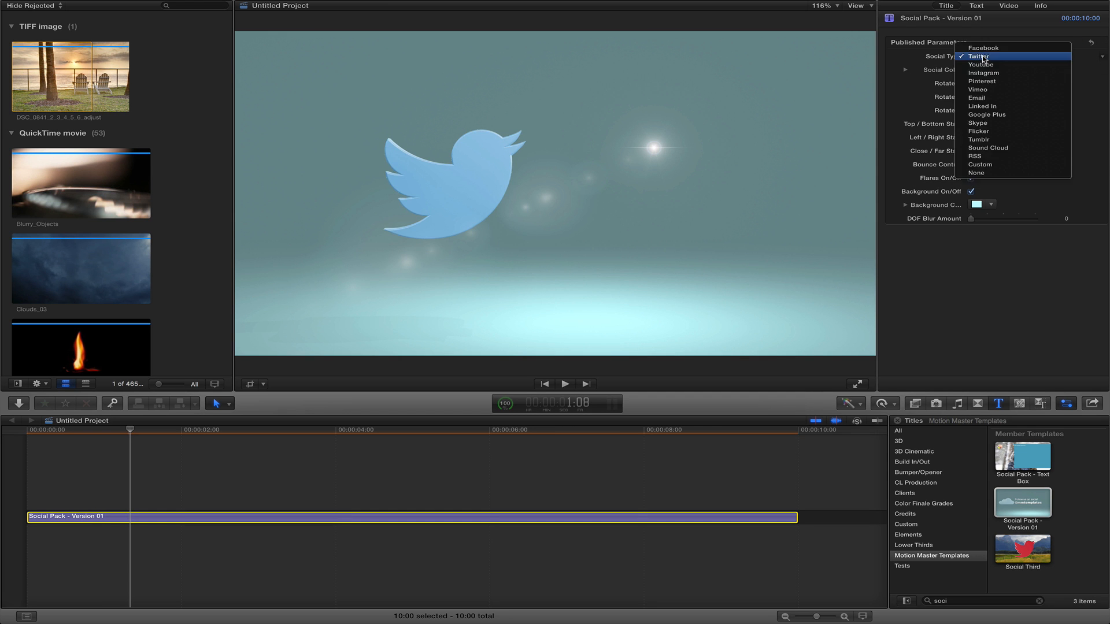
{"action": "left_click", "coordinate": [981, 64]}
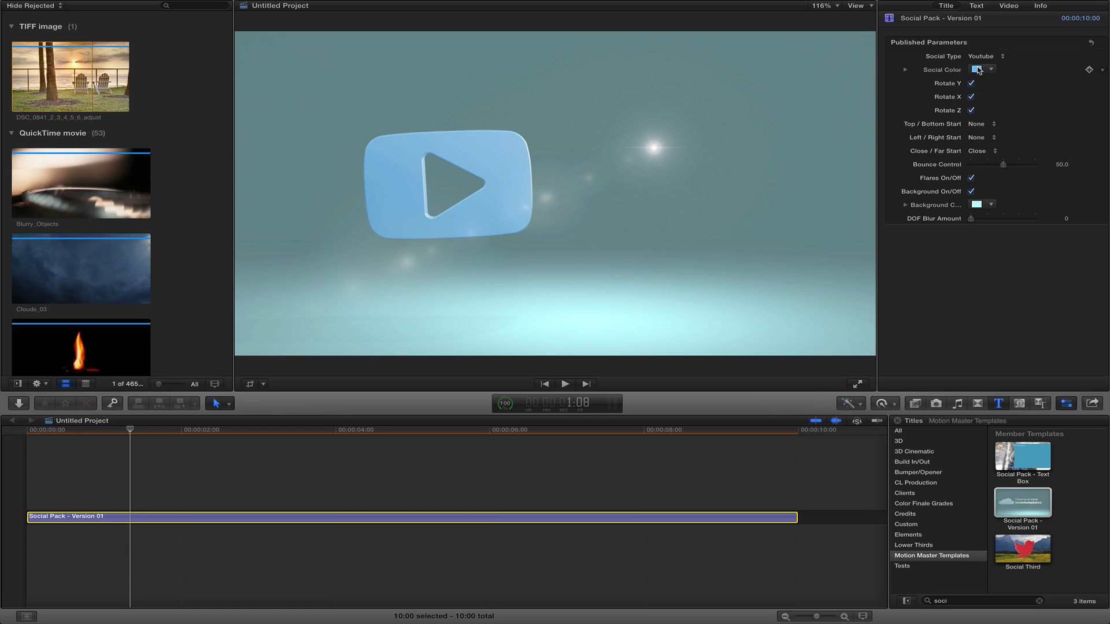
{"action": "left_click", "coordinate": [985, 57]}
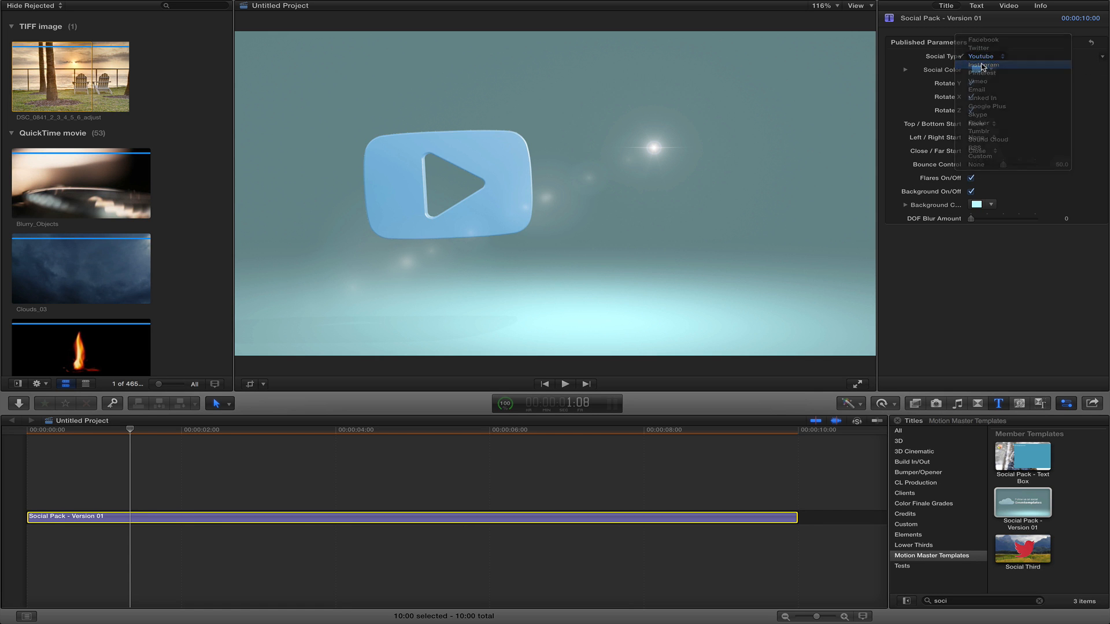
{"action": "left_click", "coordinate": [983, 66]}
{"action": "left_click", "coordinate": [984, 57]}
{"action": "left_click", "coordinate": [985, 63]}
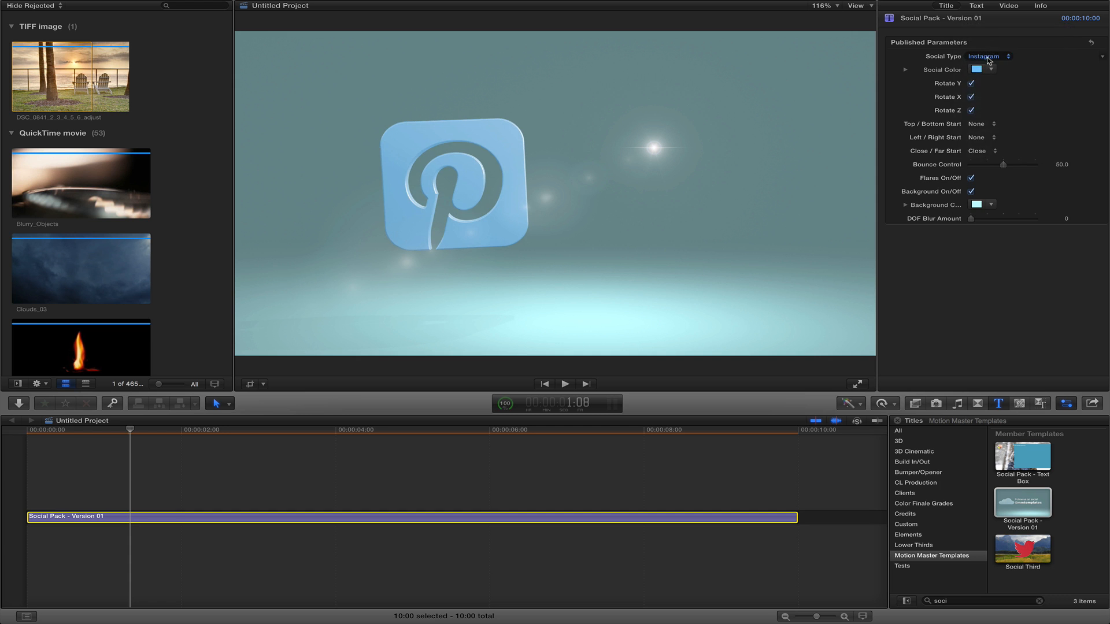
Try the Vimeo, Email, Linked In and Google Plus icons as the title's Social Type.
{"action": "left_click", "coordinate": [986, 58]}
{"action": "left_click", "coordinate": [986, 105]}
{"action": "left_click", "coordinate": [986, 58]}
{"action": "left_click", "coordinate": [980, 66]}
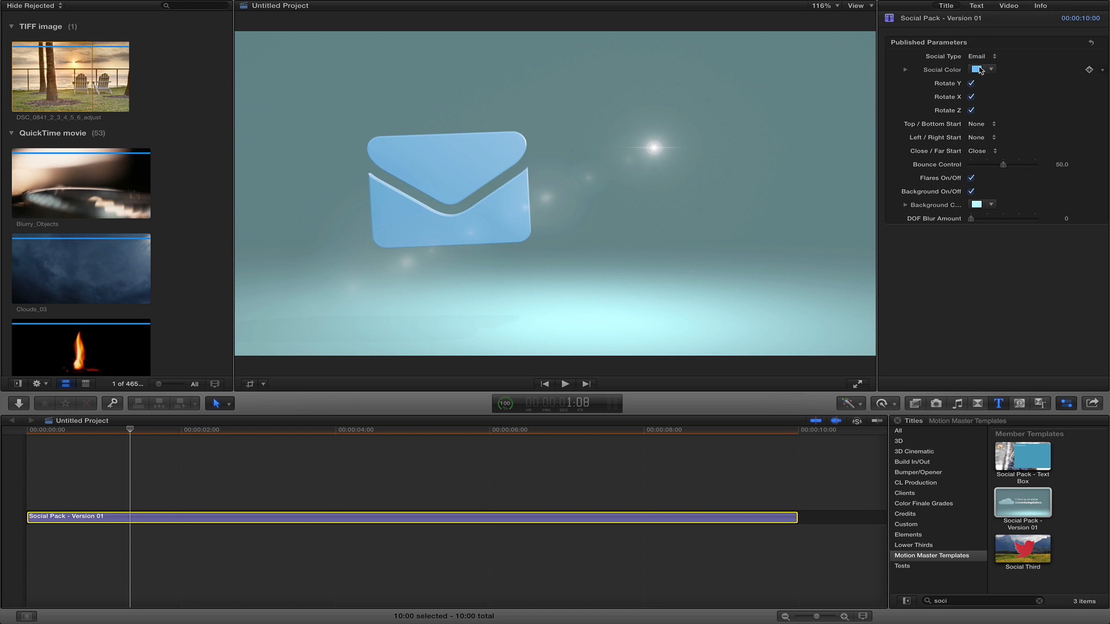
{"action": "left_click", "coordinate": [985, 58]}
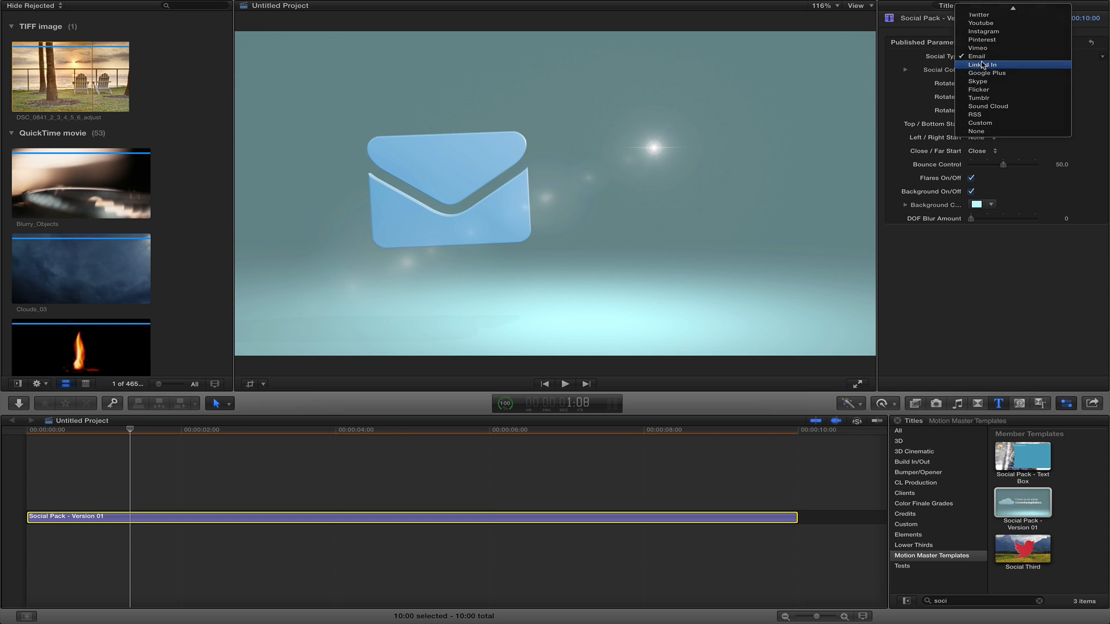
{"action": "left_click", "coordinate": [982, 66]}
{"action": "left_click", "coordinate": [983, 57]}
{"action": "left_click", "coordinate": [981, 65]}
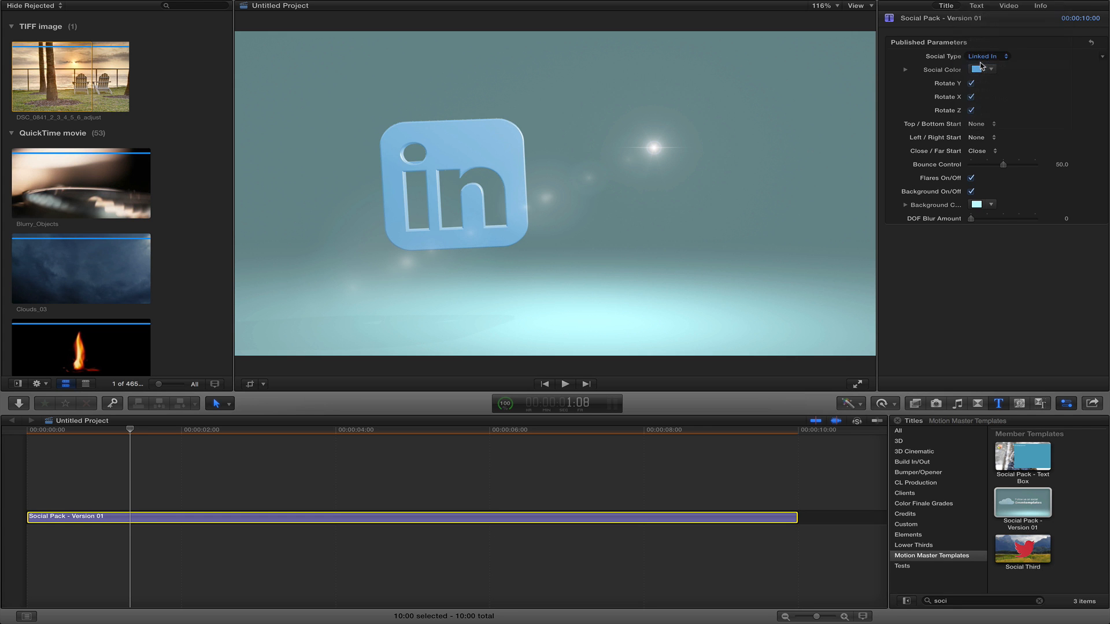
{"action": "left_click", "coordinate": [983, 57]}
{"action": "left_click", "coordinate": [981, 64]}
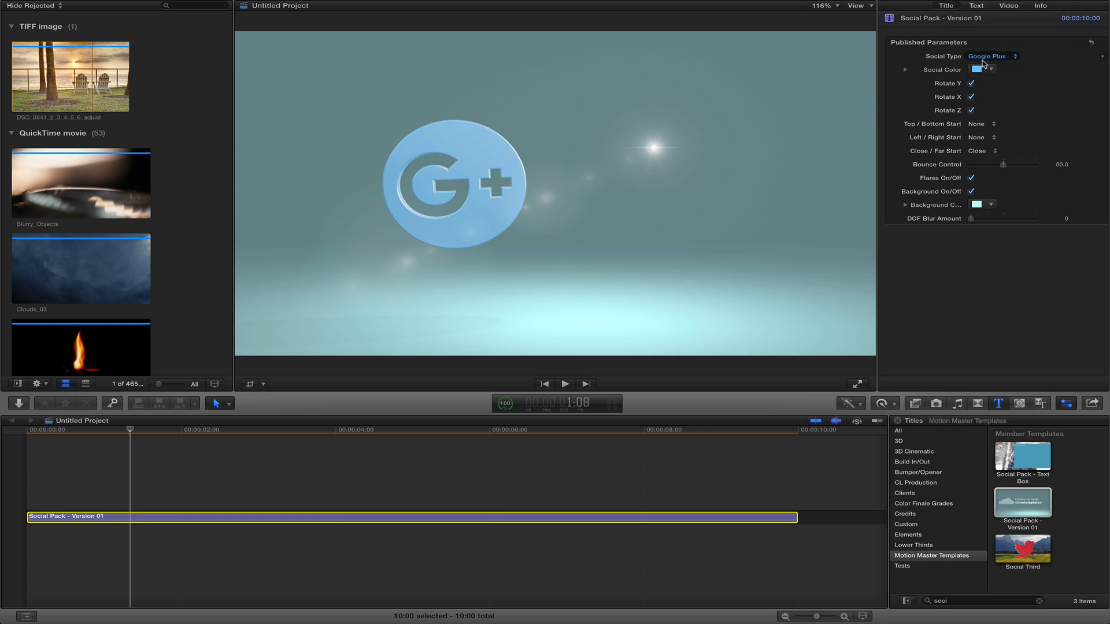
Try the Skype, Flicker, Tumblr, Sound Cloud and RSS icons as the title's Social Type.
{"action": "left_click", "coordinate": [983, 58]}
{"action": "left_click", "coordinate": [985, 66]}
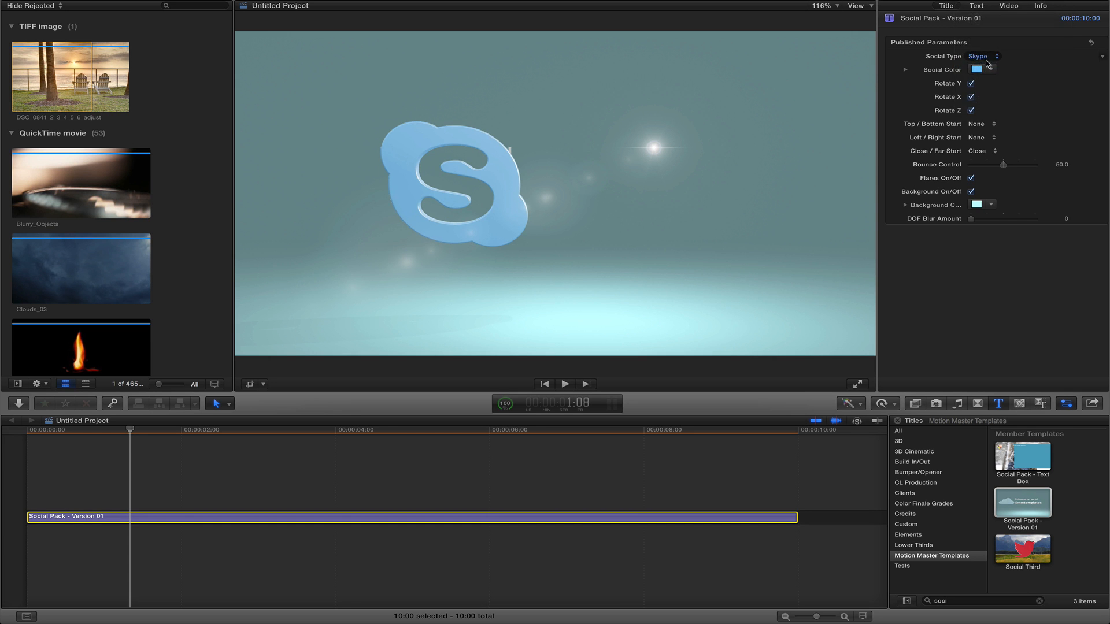
{"action": "left_click", "coordinate": [984, 61]}
{"action": "left_click", "coordinate": [985, 66]}
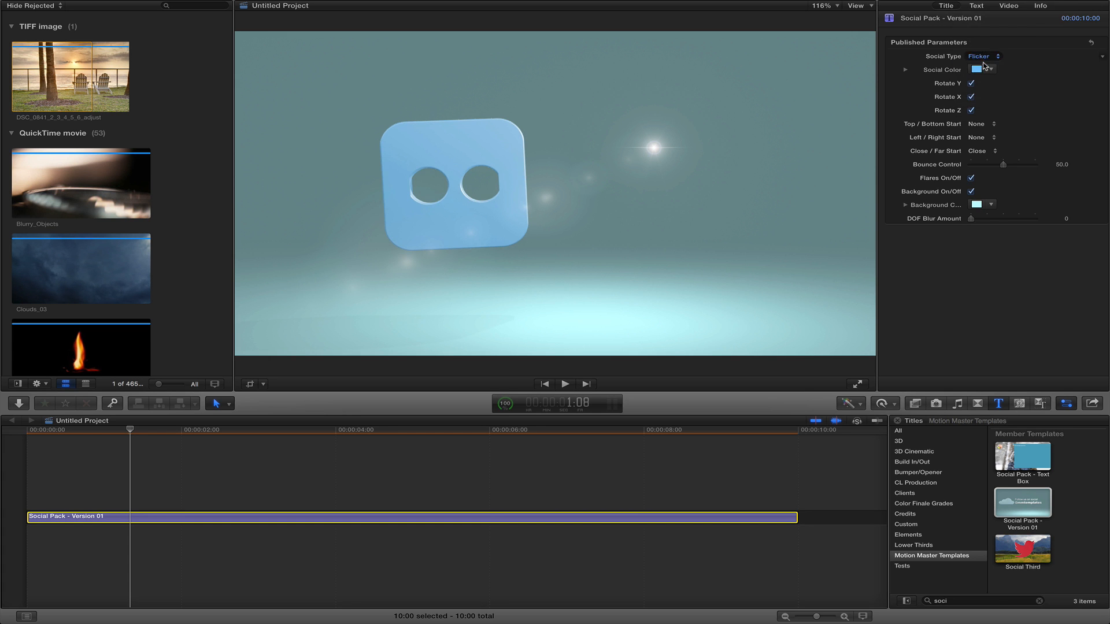
{"action": "left_click", "coordinate": [983, 57]}
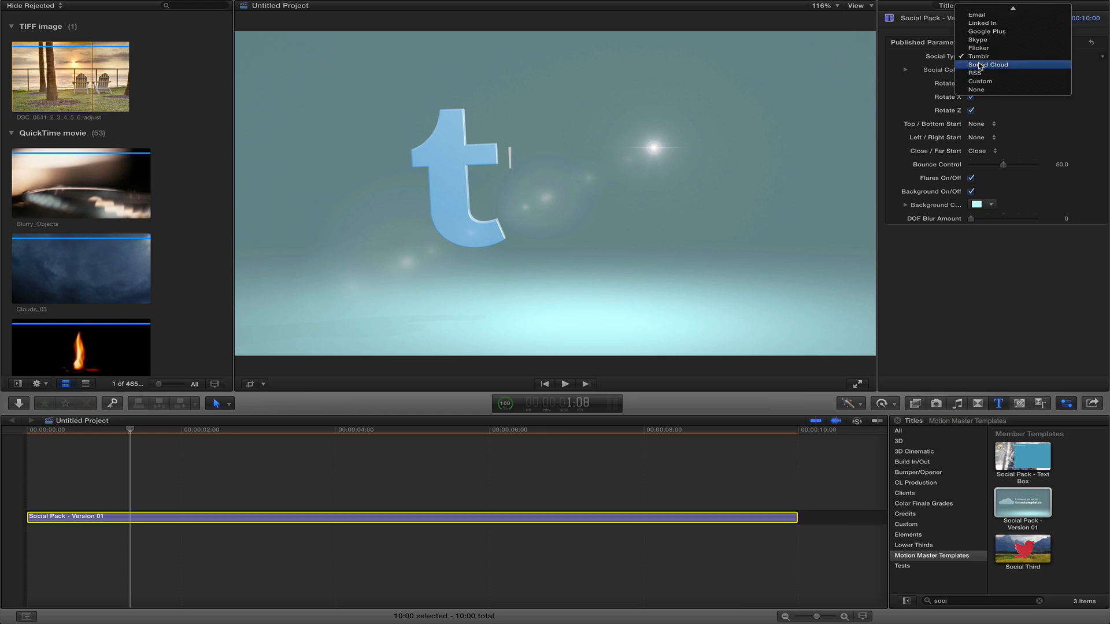
{"action": "left_click", "coordinate": [980, 65]}
{"action": "left_click", "coordinate": [980, 58]}
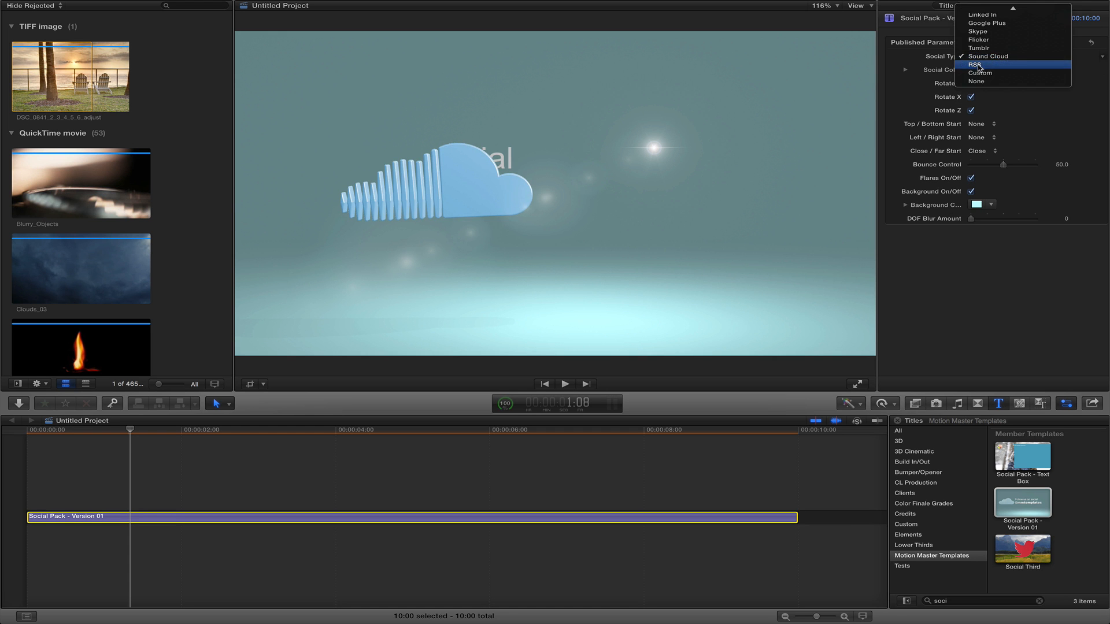
{"action": "left_click", "coordinate": [983, 65]}
Try Custom and None as the Social Type and preview the title text without a logo at 2:09.
{"action": "left_click", "coordinate": [986, 58]}
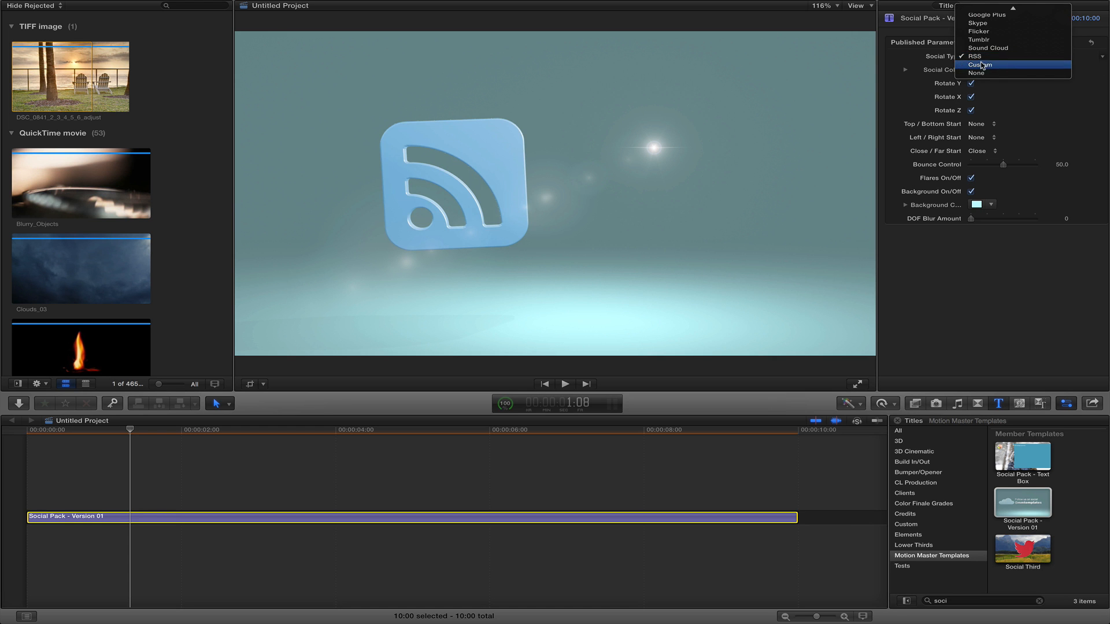
{"action": "left_click", "coordinate": [983, 65]}
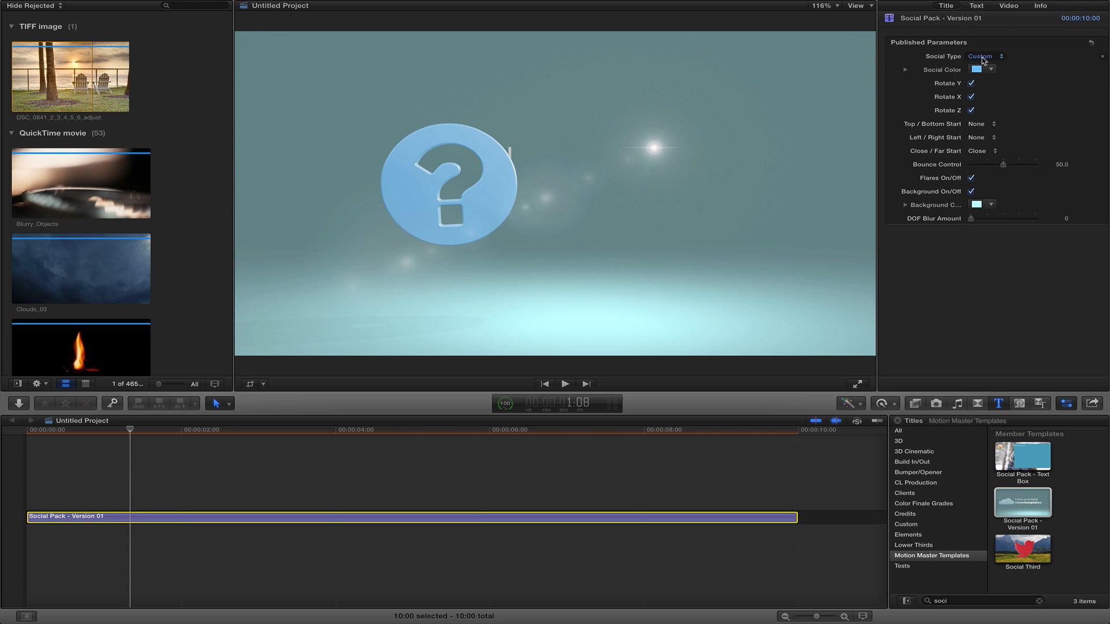
{"action": "left_click", "coordinate": [981, 58]}
{"action": "left_click", "coordinate": [977, 67]}
{"action": "left_click_drag", "start_coordinate": [173, 429], "coordinate": [209, 429]}
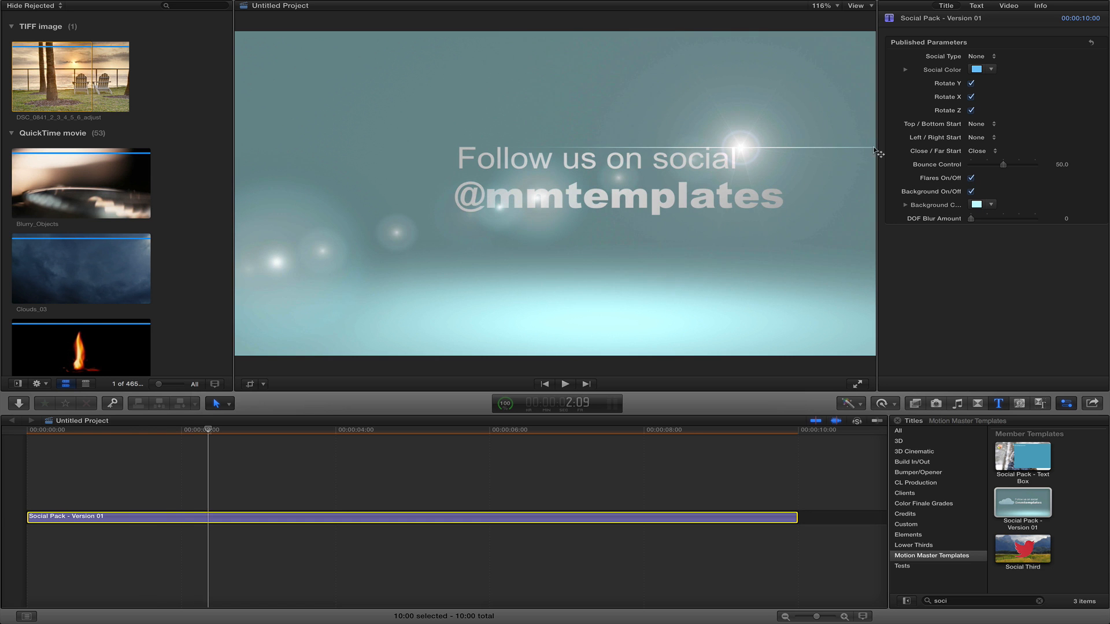
Set the Social Type to Twitter and scrub back to frame 13 of the logo's entrance.
{"action": "left_click", "coordinate": [983, 56]}
{"action": "left_click", "coordinate": [979, 17]}
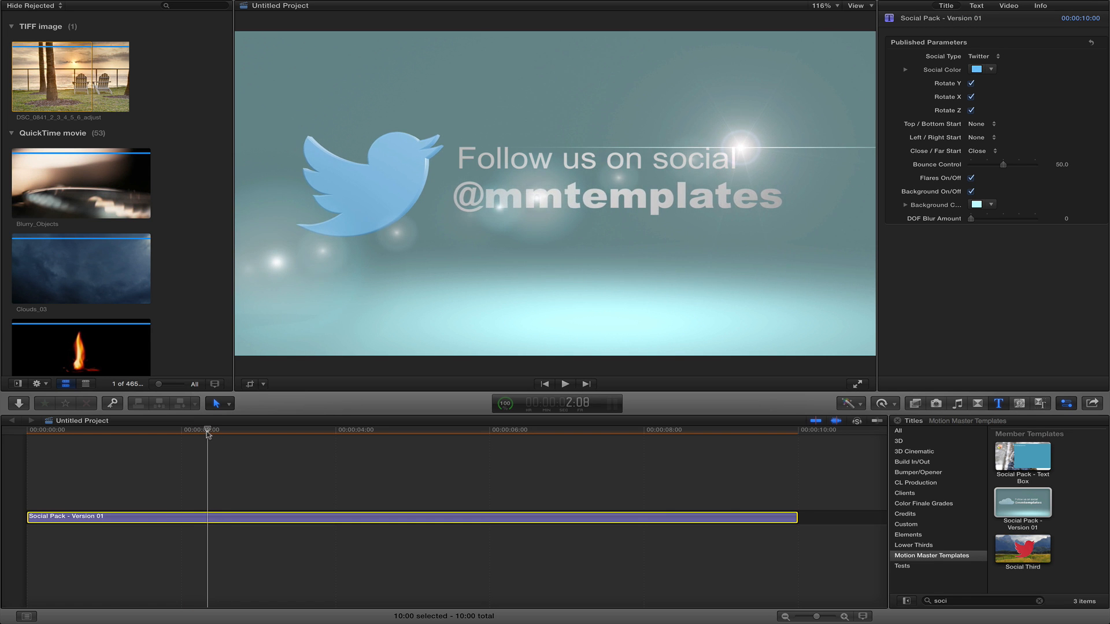
{"action": "left_click", "coordinate": [111, 431]}
{"action": "left_click_drag", "start_coordinate": [101, 431], "coordinate": [66, 430]}
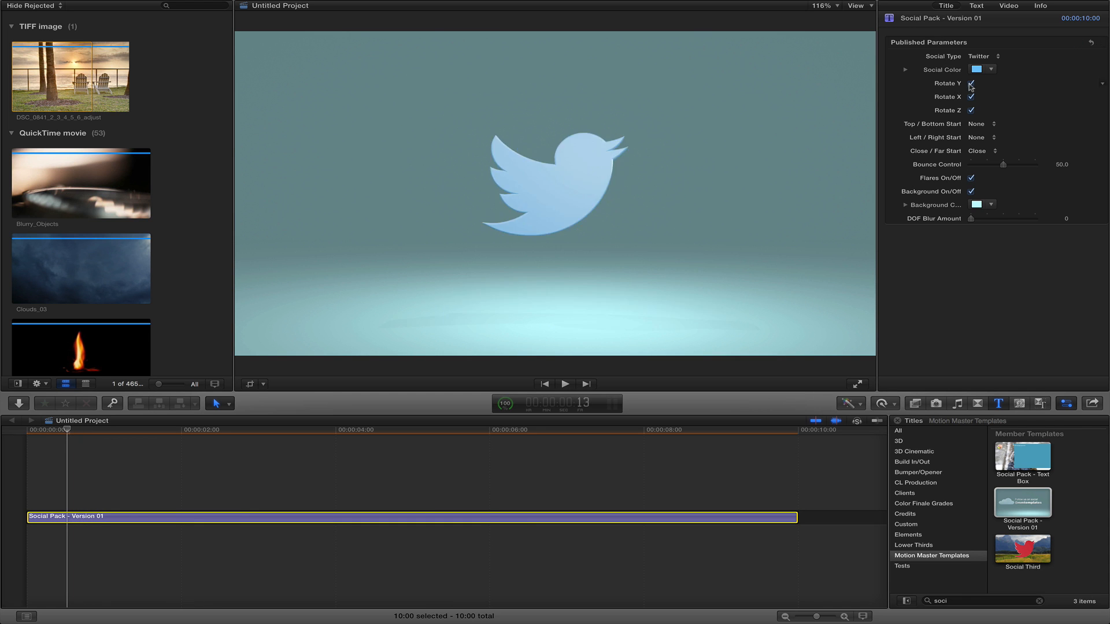
Turn off Rotate Y and preview the logo's entrance from the start of the timeline.
{"action": "left_click", "coordinate": [971, 84]}
{"action": "left_click", "coordinate": [56, 430]}
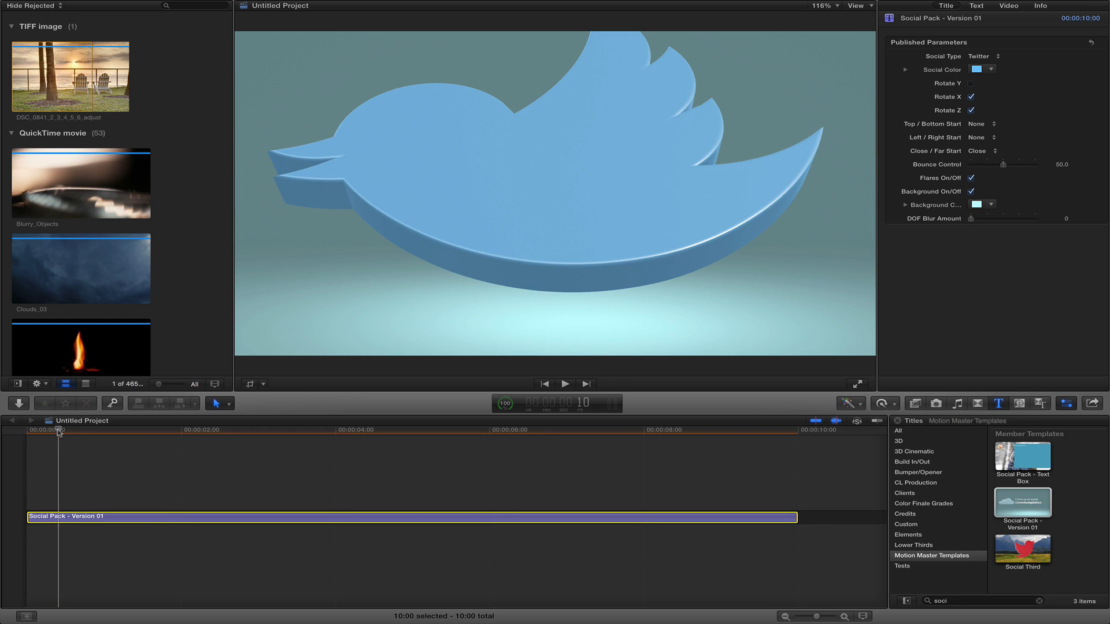
{"action": "left_click_drag", "start_coordinate": [56, 431], "coordinate": [20, 433]}
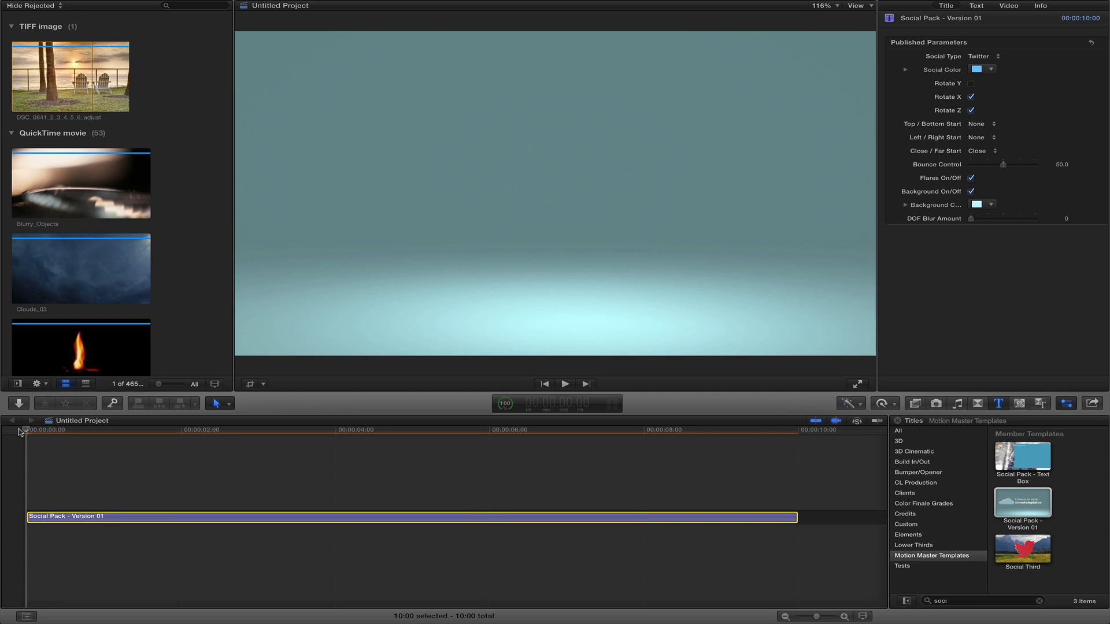
{"action": "key", "text": "space"}
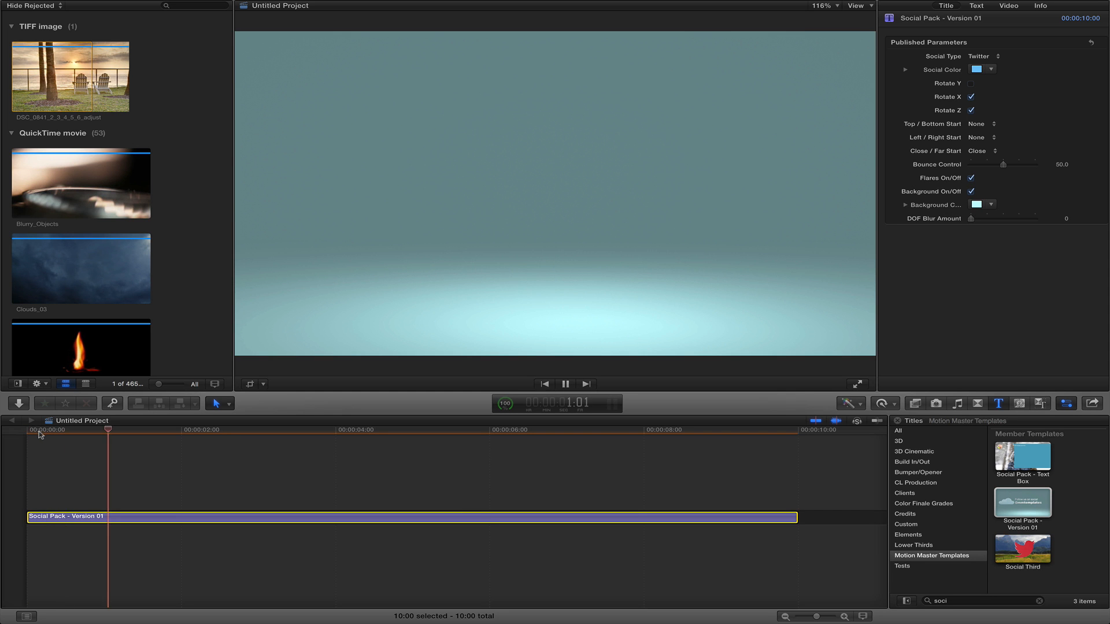
{"action": "left_click_drag", "start_coordinate": [39, 431], "coordinate": [63, 431]}
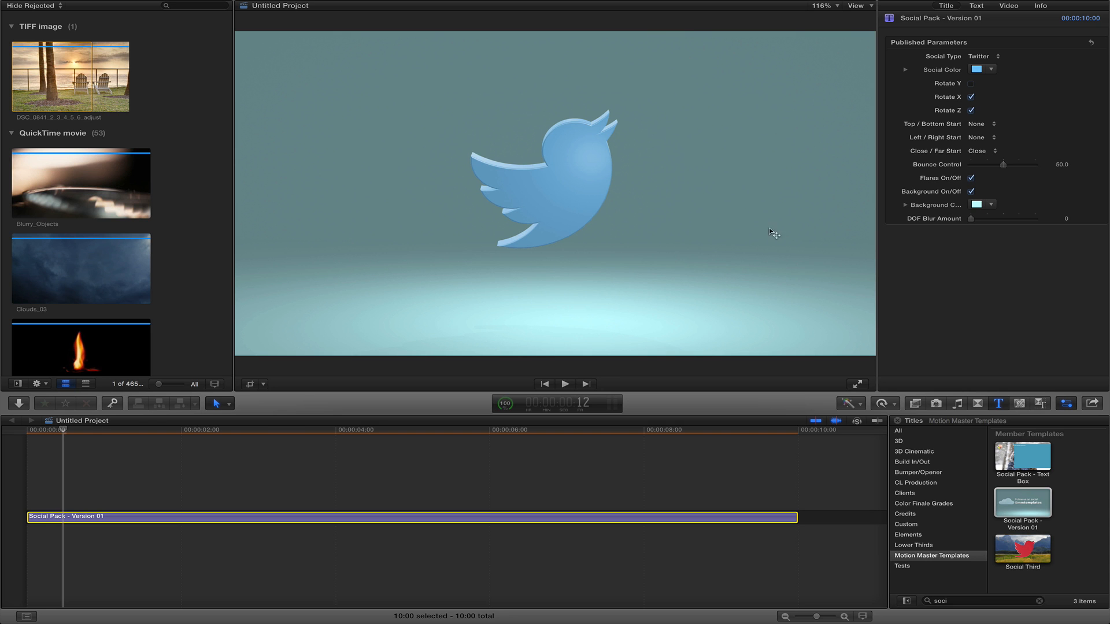
Try the logo's entrance with Rotate X turned off, reviewing the remaining Z rotation frame by frame.
{"action": "left_click", "coordinate": [971, 97]}
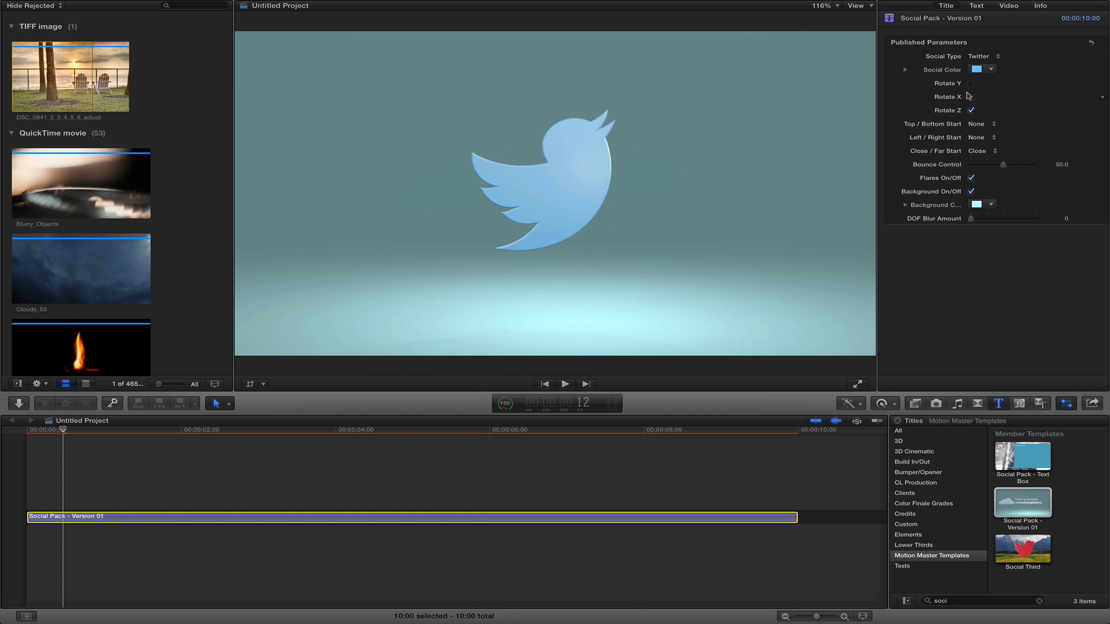
{"action": "left_click", "coordinate": [52, 430]}
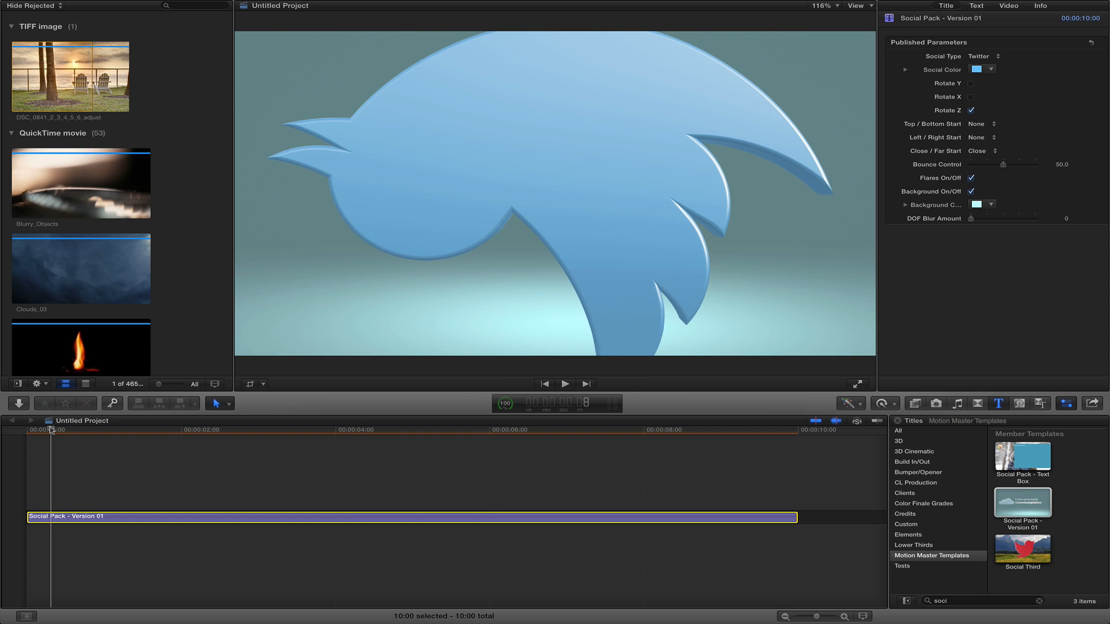
{"action": "key", "text": "space"}
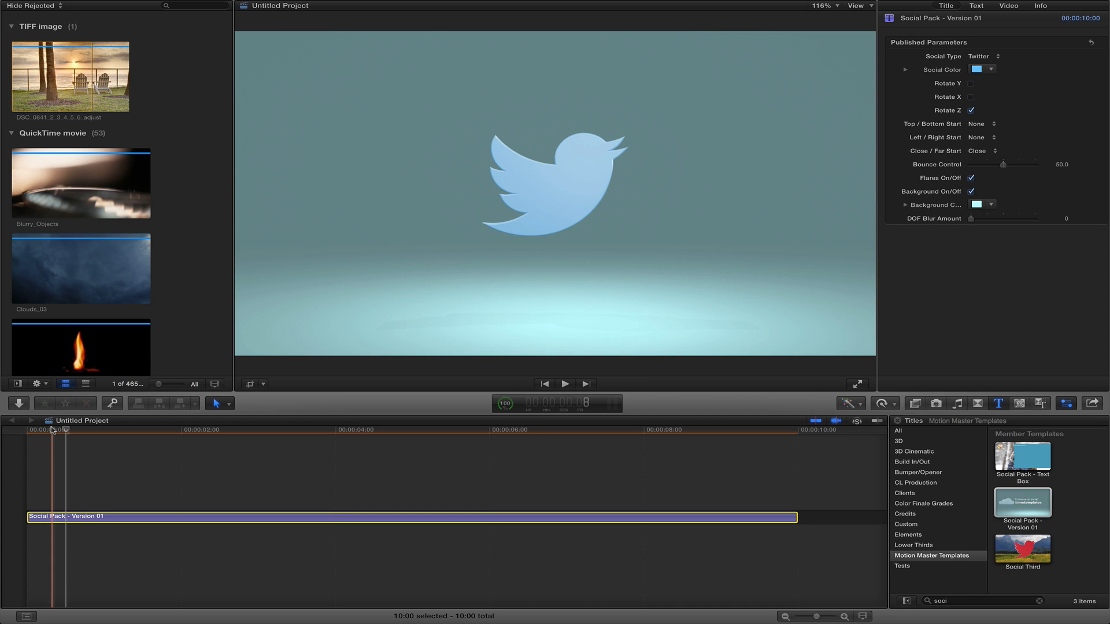
{"action": "left_click", "coordinate": [52, 430]}
{"action": "left_click_drag", "start_coordinate": [52, 430], "coordinate": [54, 430]}
{"action": "key", "text": "Right"}
{"action": "key", "text": "Right"}
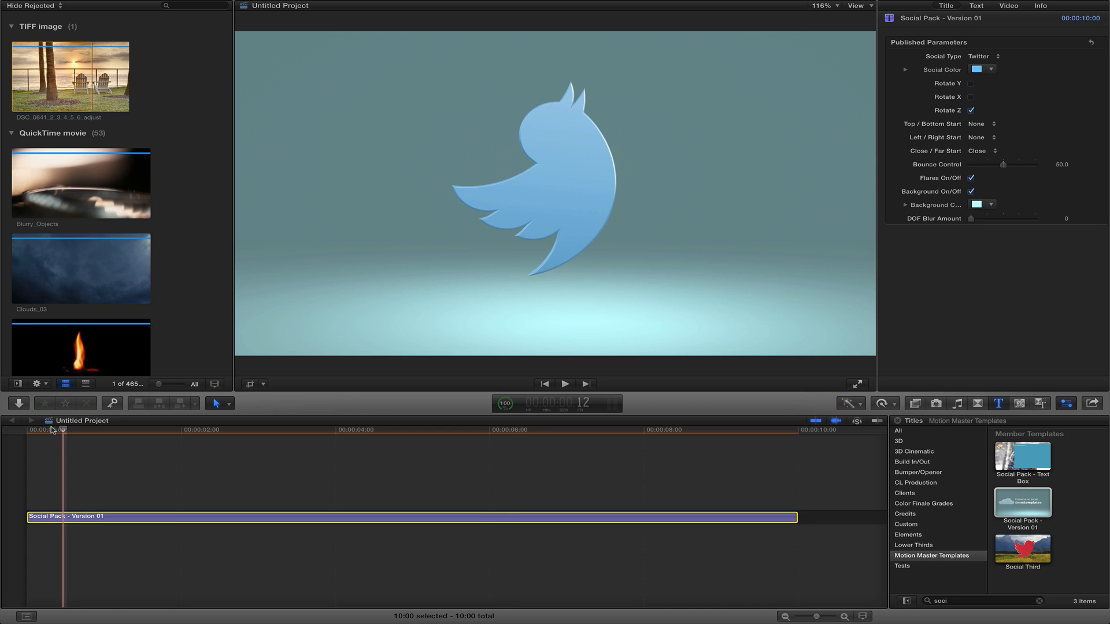
{"action": "key", "text": "Right"}
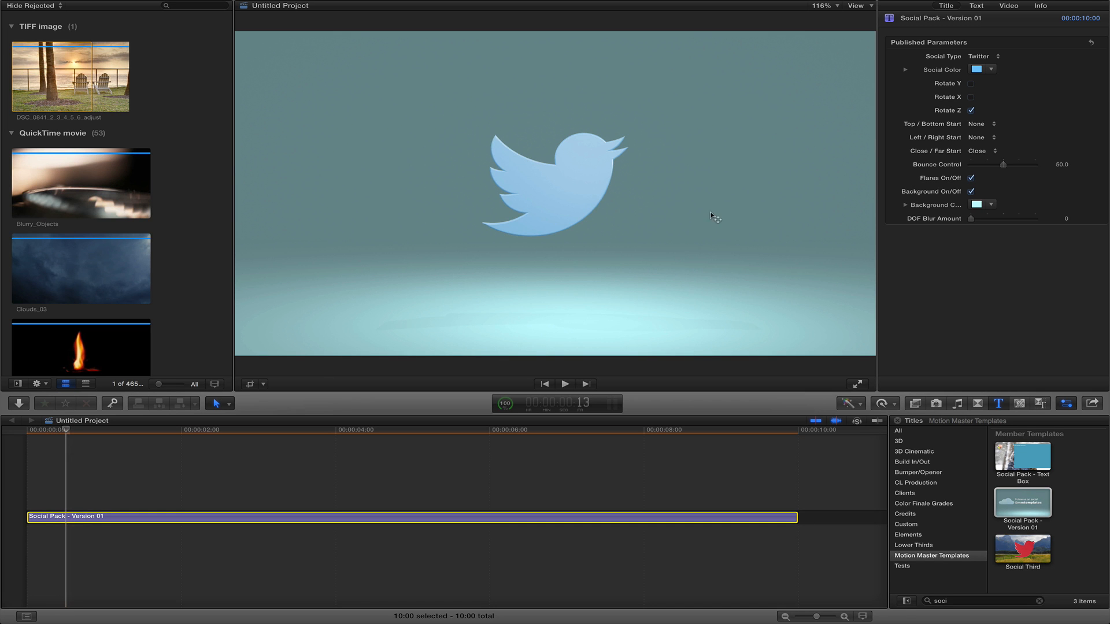
Turn Rotate X back on, turn off Rotate Z, and preview the logo's entrance up to frame 12.
{"action": "left_click", "coordinate": [970, 97]}
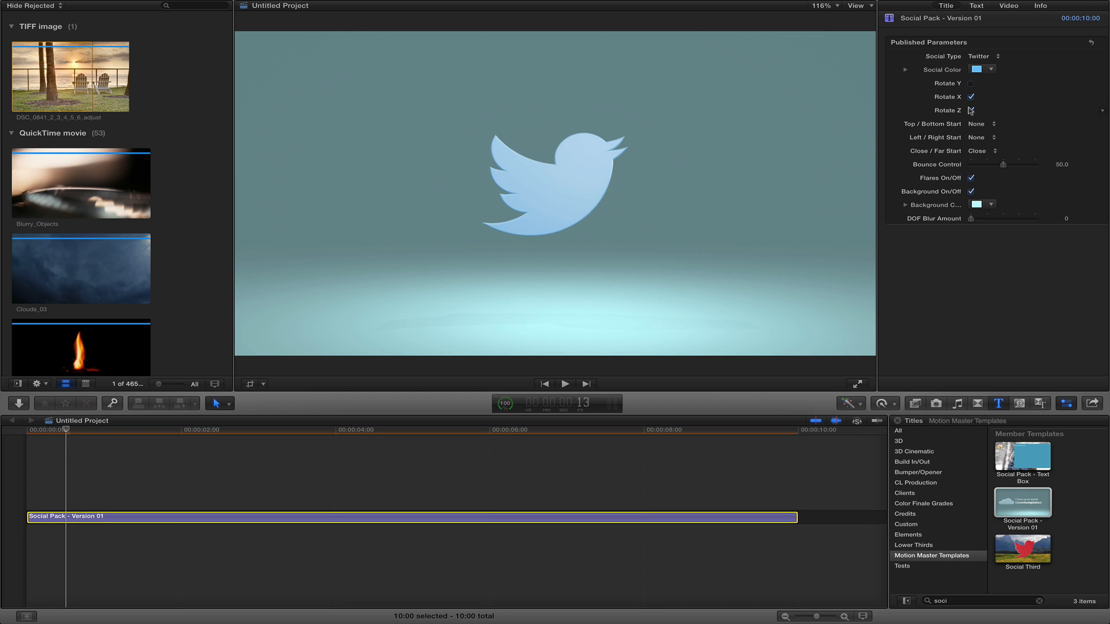
{"action": "left_click", "coordinate": [48, 432]}
{"action": "left_click_drag", "start_coordinate": [48, 432], "coordinate": [65, 431]}
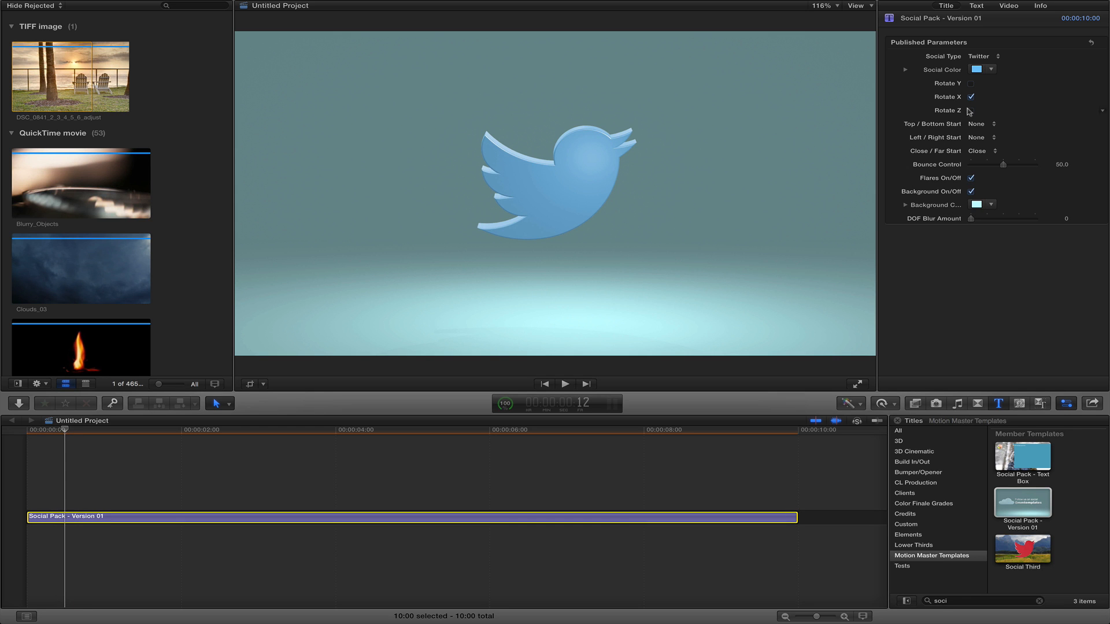
Set Top / Bottom Start to Top and preview the logo's entrance at frame 11.
{"action": "left_click", "coordinate": [975, 124]}
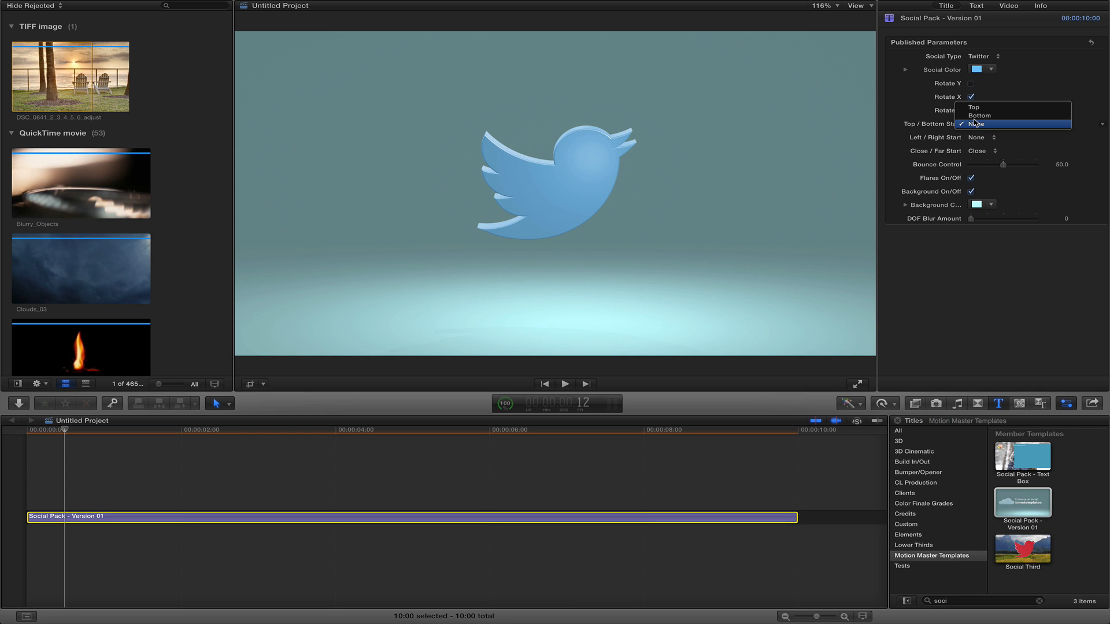
{"action": "left_click", "coordinate": [974, 108]}
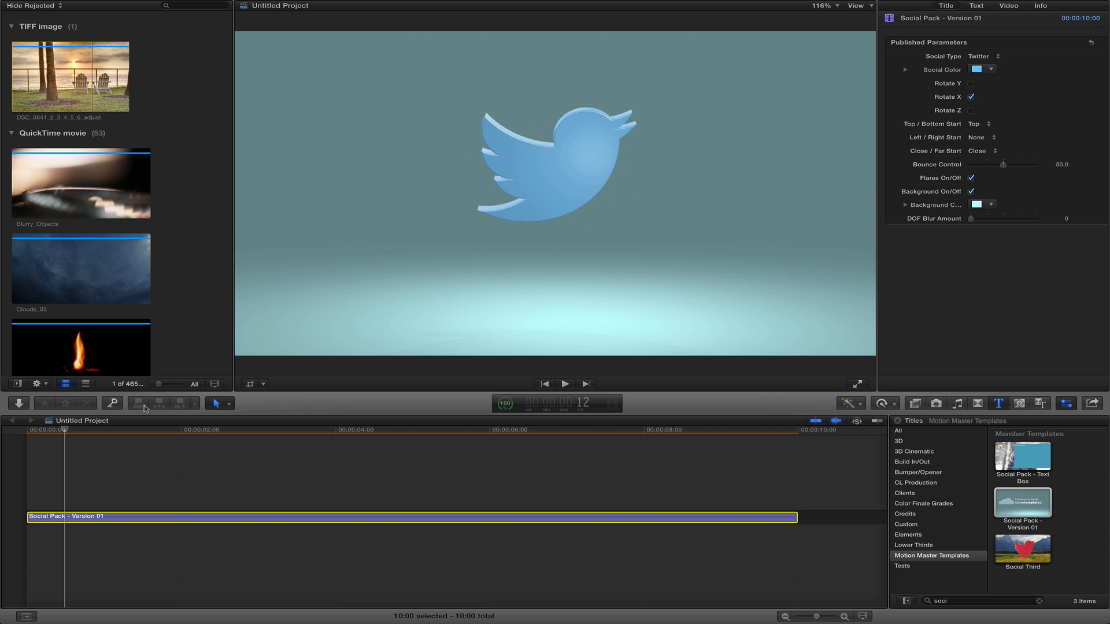
{"action": "left_click_drag", "start_coordinate": [73, 431], "coordinate": [61, 429]}
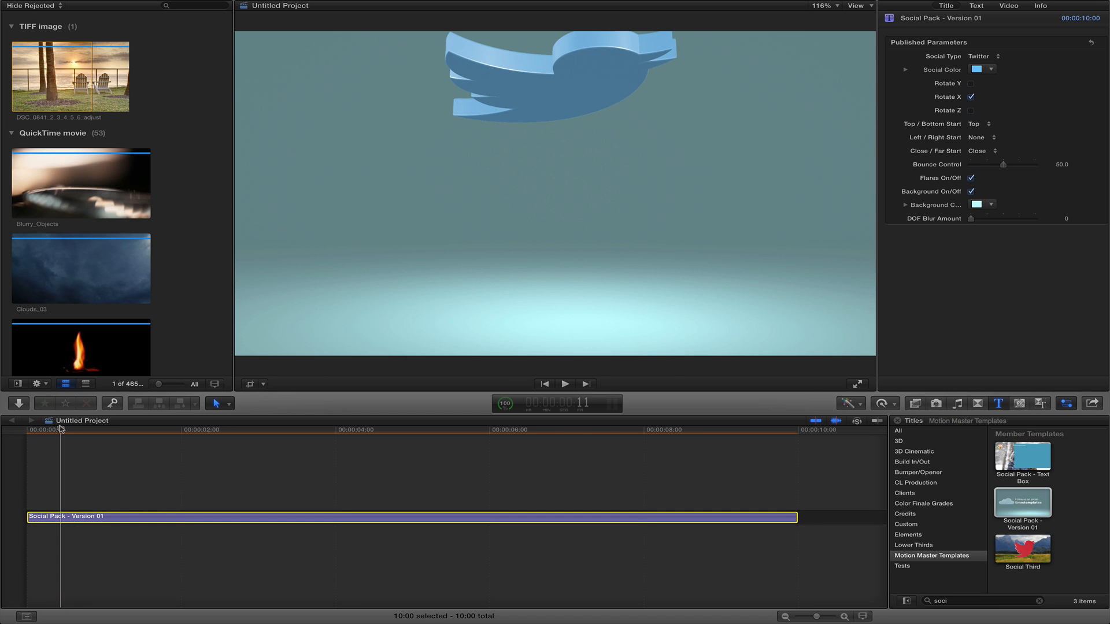
Set Left / Right Start to Right for the Twitter logo.
{"action": "left_click", "coordinate": [984, 139]}
{"action": "left_click", "coordinate": [981, 133]}
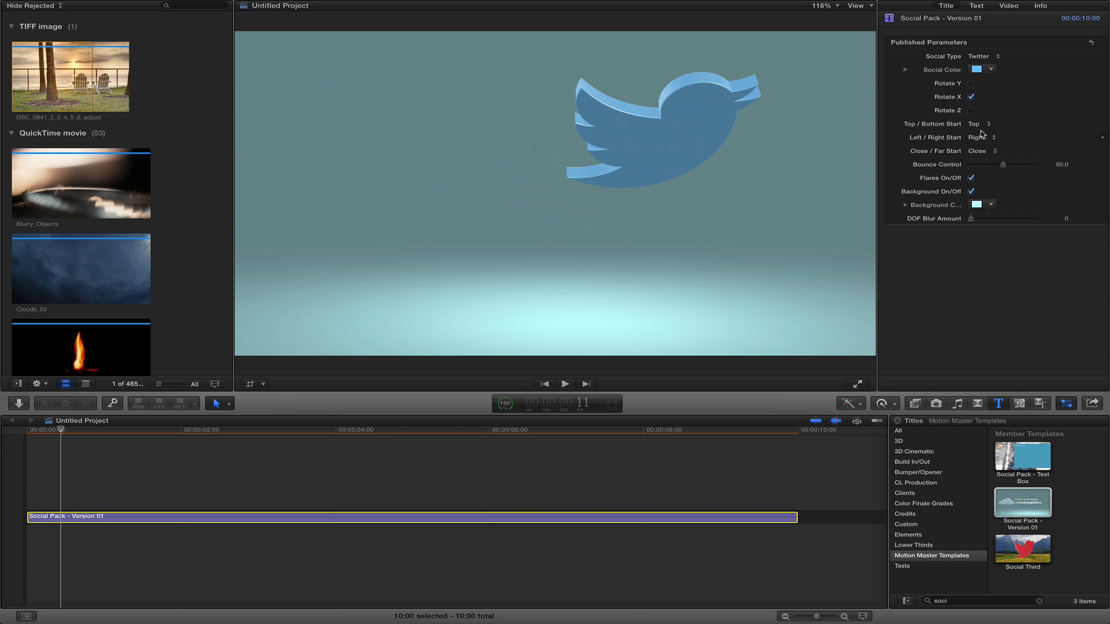
{"action": "left_click", "coordinate": [982, 137]}
{"action": "left_click", "coordinate": [930, 153]}
Set Close / Far Start to Far and preview the logo's entrance up to frame 13.
{"action": "left_click", "coordinate": [976, 155]}
{"action": "left_click", "coordinate": [977, 161]}
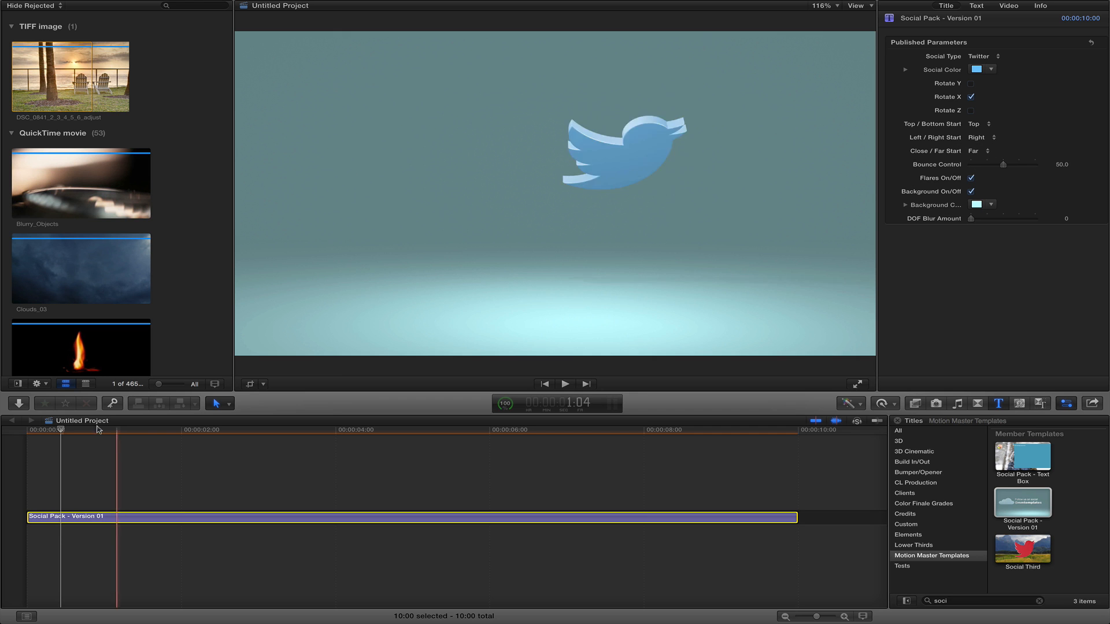
{"action": "left_click", "coordinate": [47, 429]}
{"action": "left_click_drag", "start_coordinate": [43, 427], "coordinate": [67, 428]}
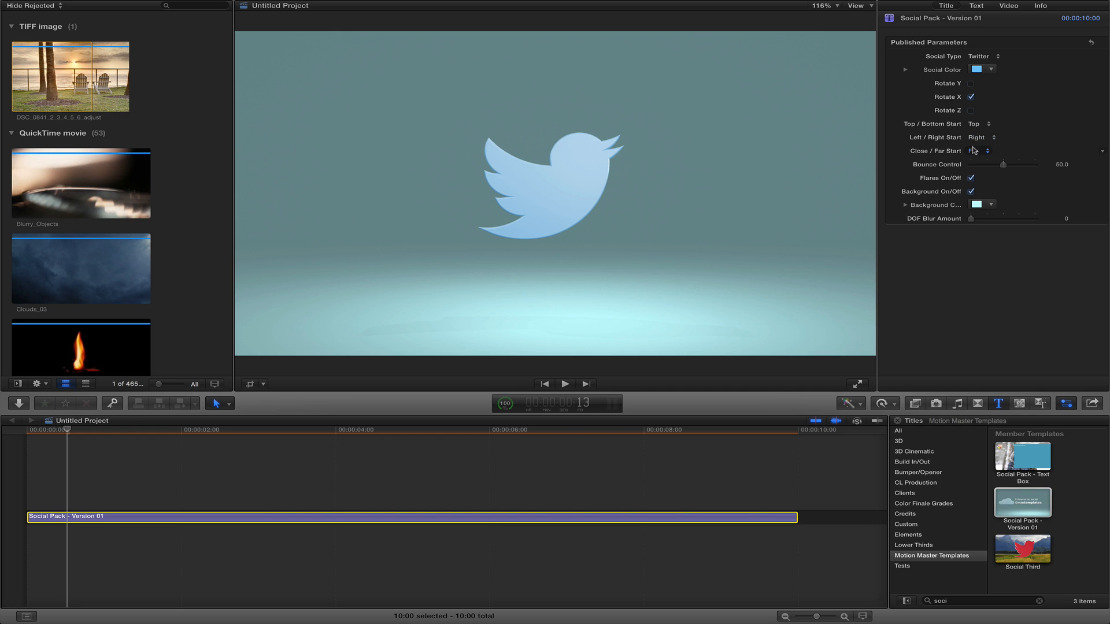
Try another Close / Far Start option and return it to Far.
{"action": "left_click", "coordinate": [974, 152]}
{"action": "left_click", "coordinate": [975, 159]}
{"action": "left_click", "coordinate": [976, 151]}
{"action": "left_click", "coordinate": [976, 143]}
Set Bounce Control to 0 and preview the logo's entrance up to 2:12.
{"action": "left_click_drag", "start_coordinate": [993, 166], "coordinate": [970, 166]}
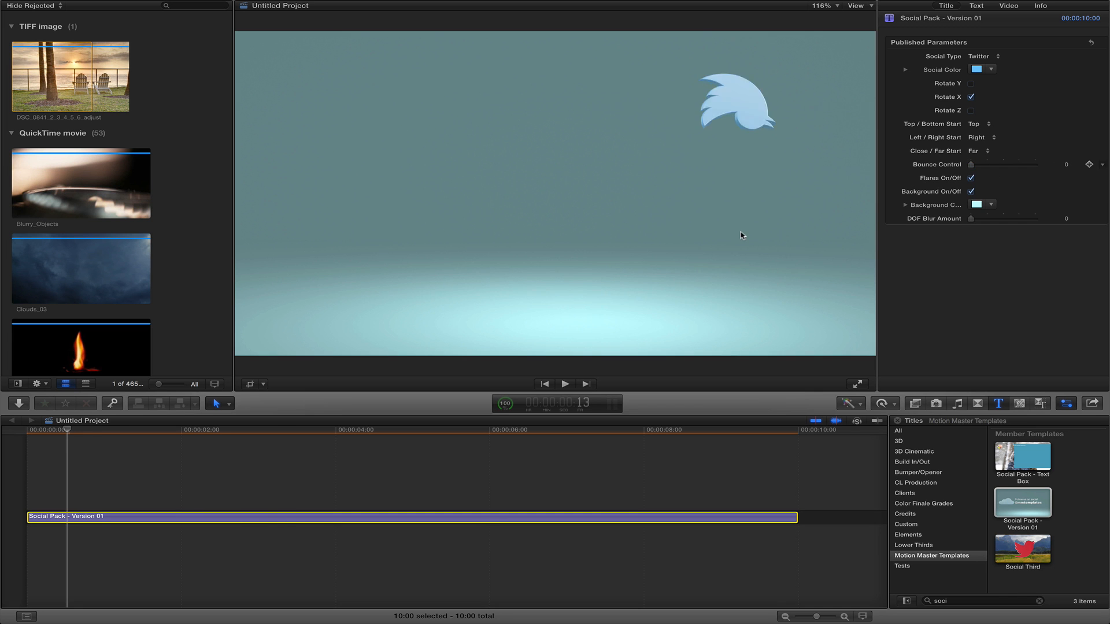
{"action": "left_click_drag", "start_coordinate": [64, 430], "coordinate": [221, 445]}
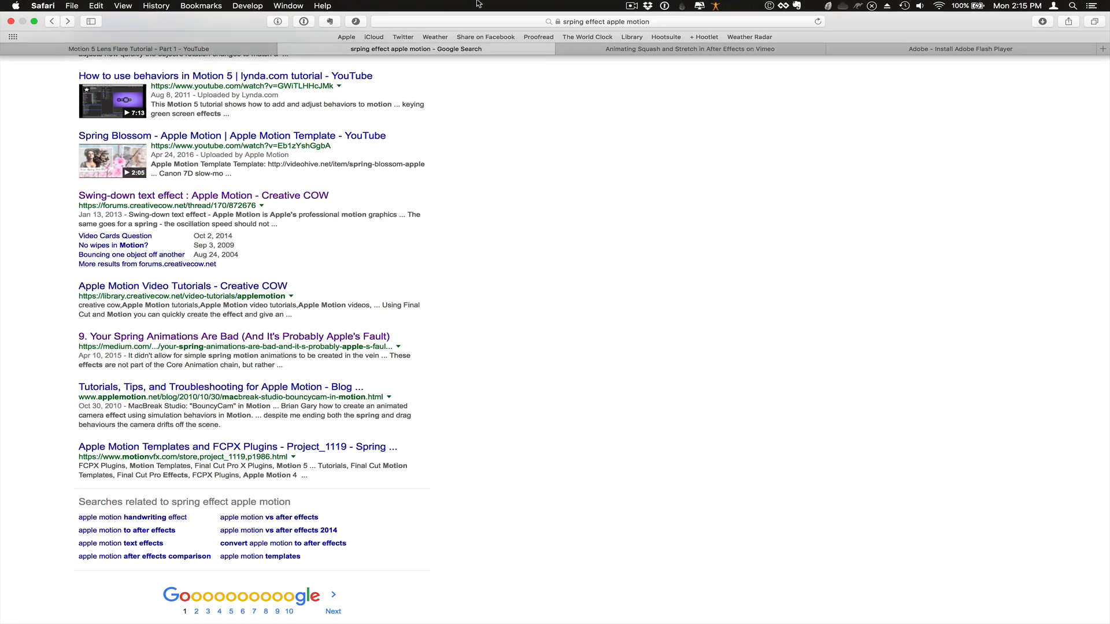
In Safari, show the YouTube page of the Motion 5 Lens Flare Tutorial - Part 1 and return to the Final Cut project.
{"action": "left_click", "coordinate": [263, 49]}
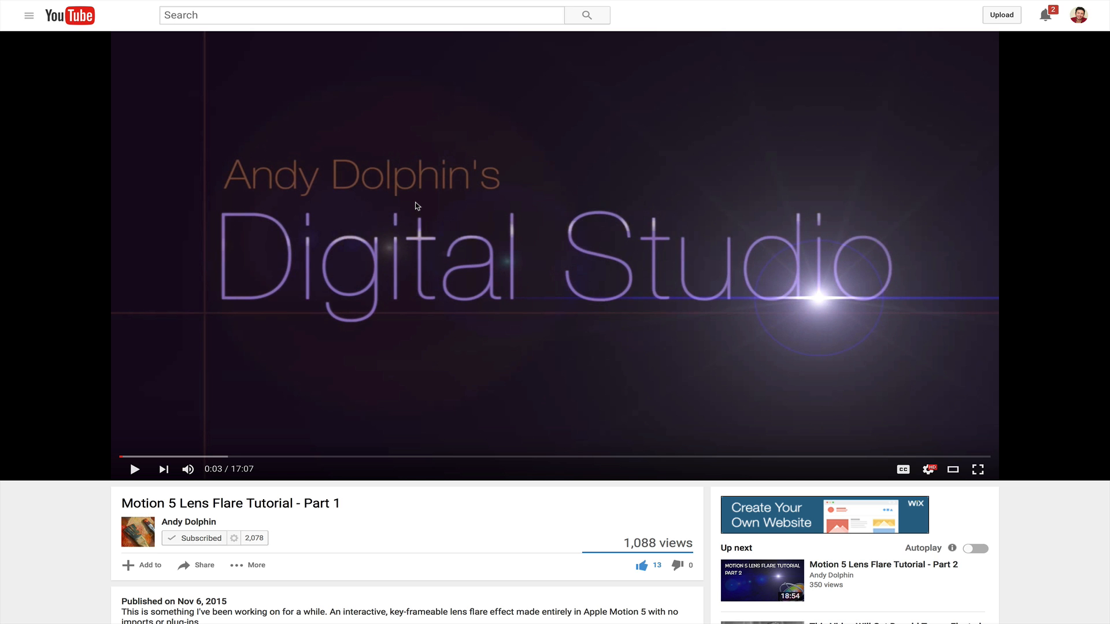
{"action": "key", "text": "alt+space"}
{"action": "left_click", "coordinate": [88, 302]}
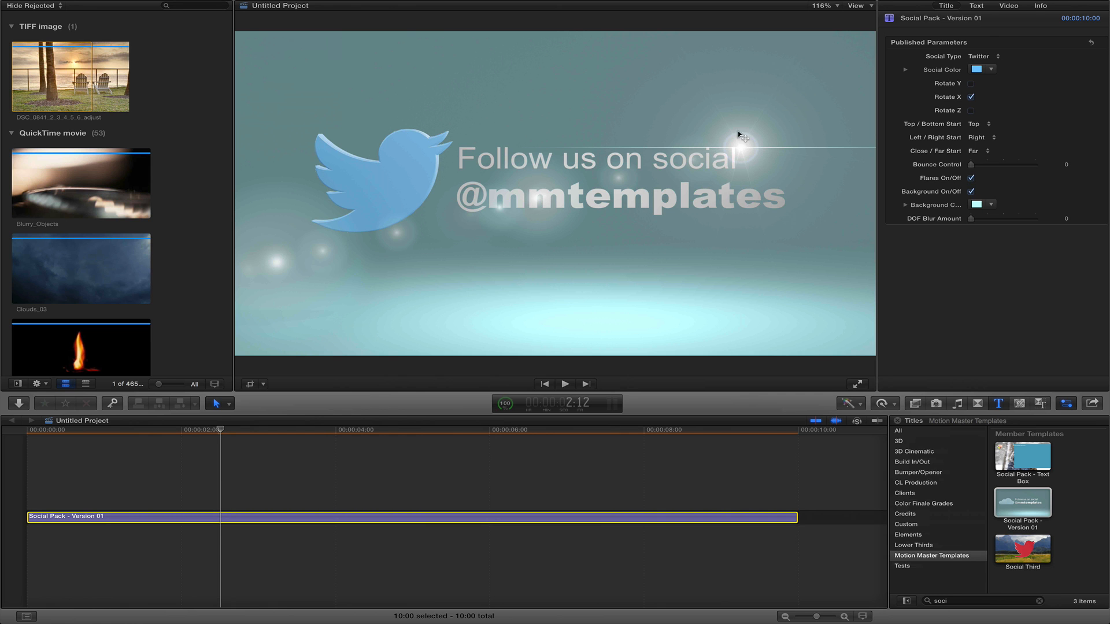
Reselect the title clip, try it with the background turned off, and turn the background back on.
{"action": "double_click", "coordinate": [780, 186]}
{"action": "left_click", "coordinate": [195, 517]}
{"action": "left_click", "coordinate": [948, 7]}
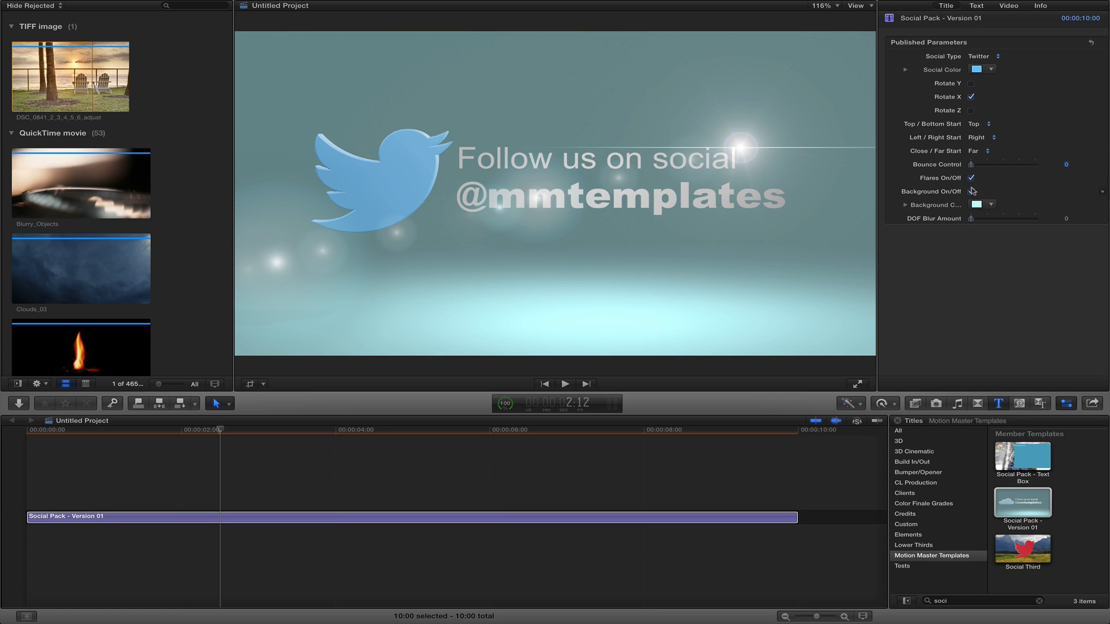
{"action": "left_click", "coordinate": [971, 192]}
{"action": "left_click", "coordinate": [971, 191]}
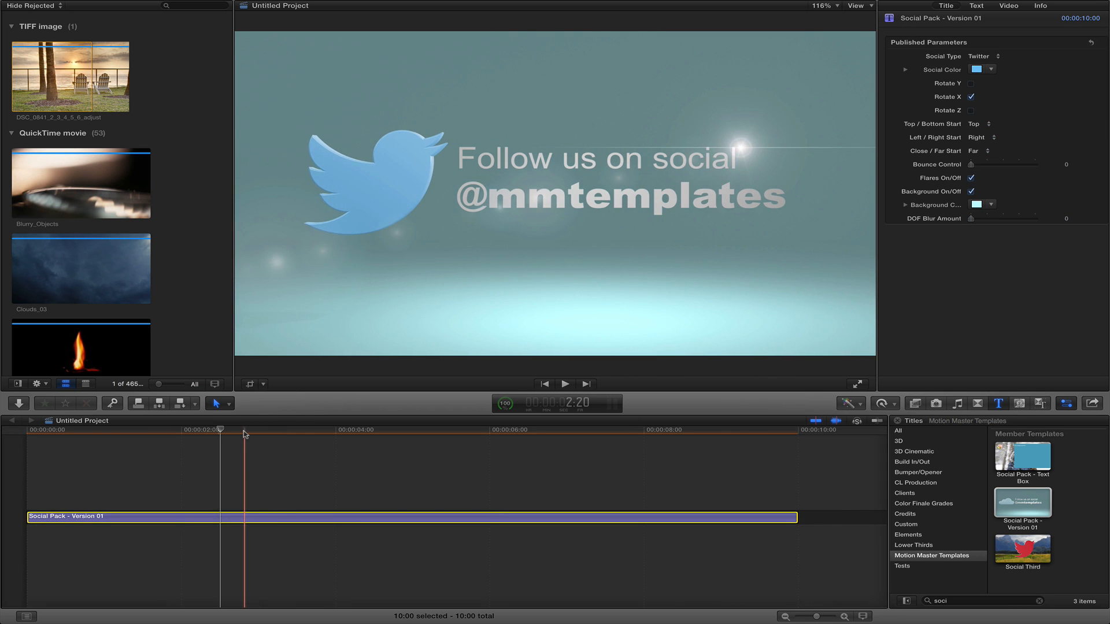
{"action": "left_click_drag", "start_coordinate": [181, 431], "coordinate": [126, 429]}
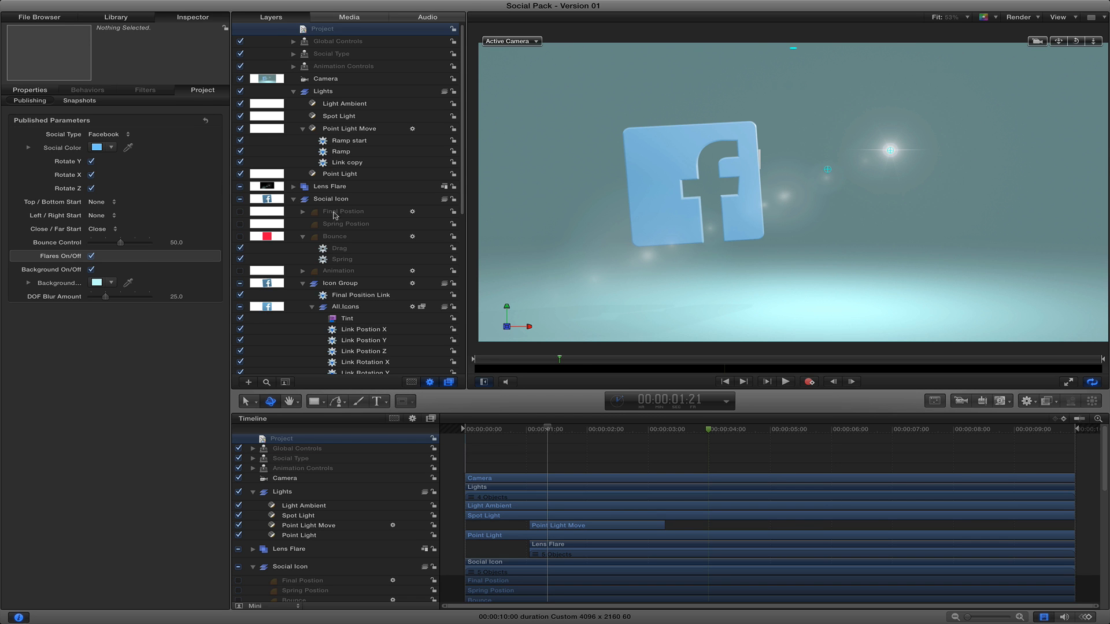
In the Motion project, show the Drag and Spring behaviors of the Bounce layer in the Social Icon group.
{"action": "left_click", "coordinate": [337, 236]}
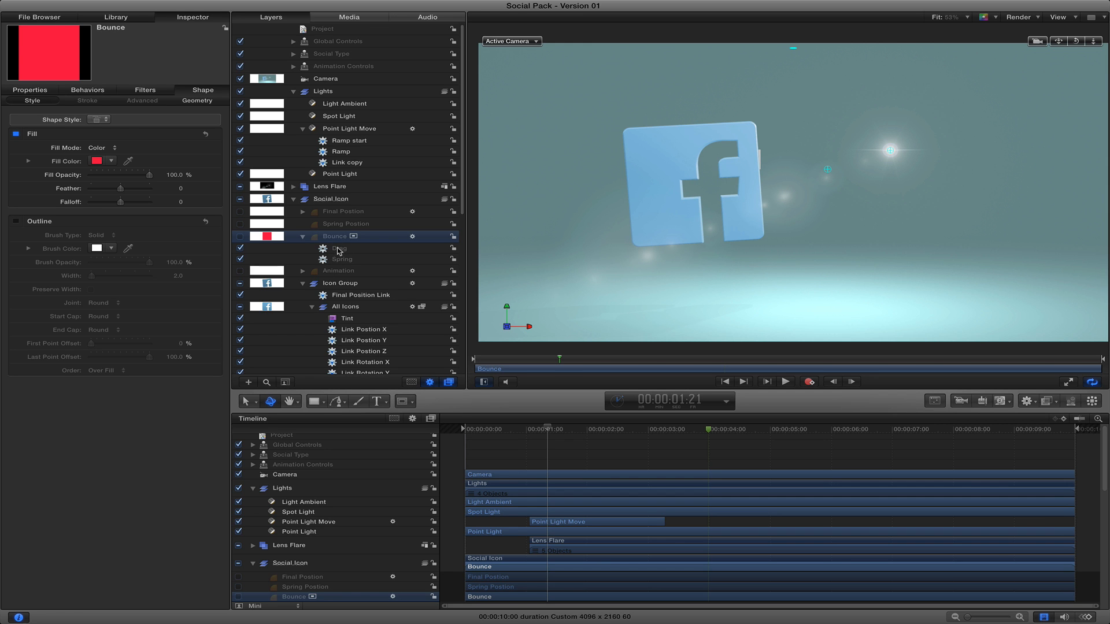
{"action": "left_click", "coordinate": [88, 90]}
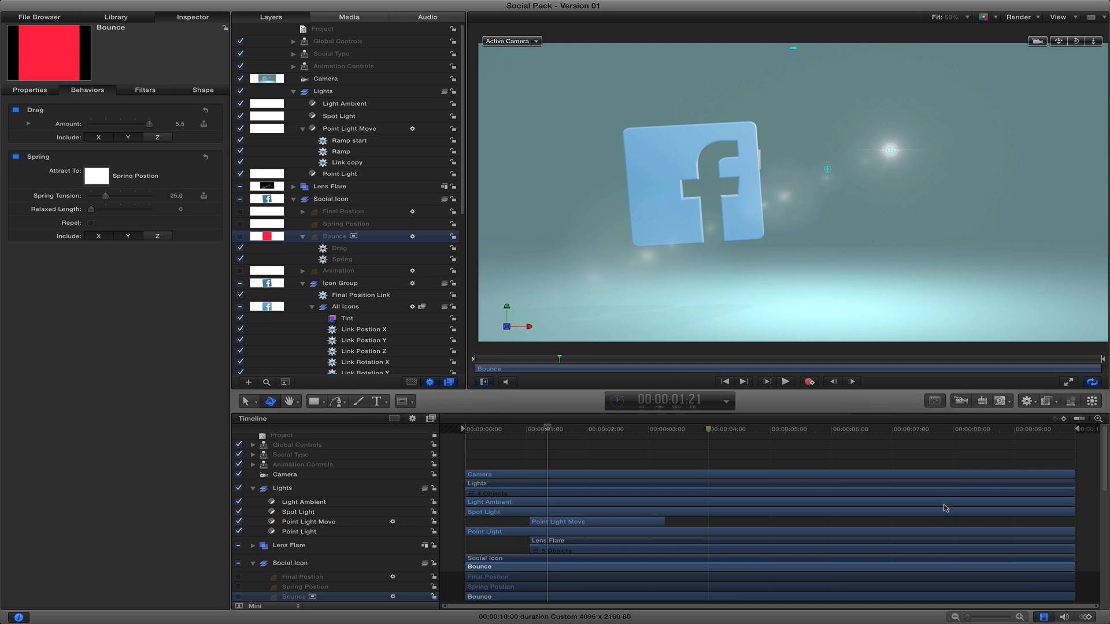
Display the Bounce layer's keyframe curves fitted and at full height without the timeline, and scrub from the start to 1:48.
{"action": "left_click", "coordinate": [1087, 616]}
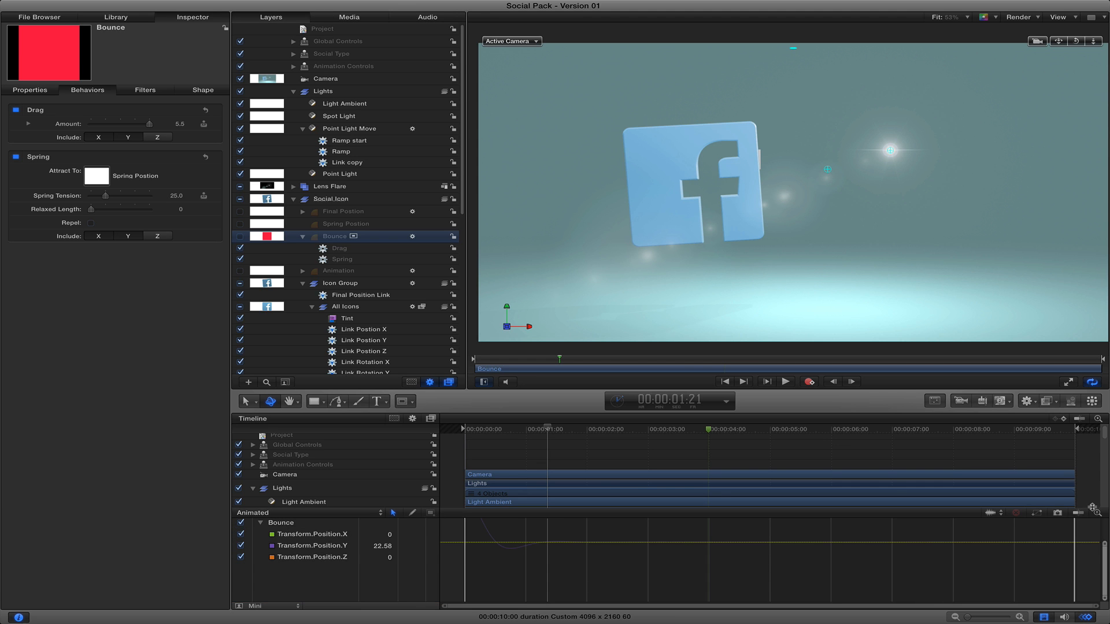
{"action": "left_click", "coordinate": [1097, 514]}
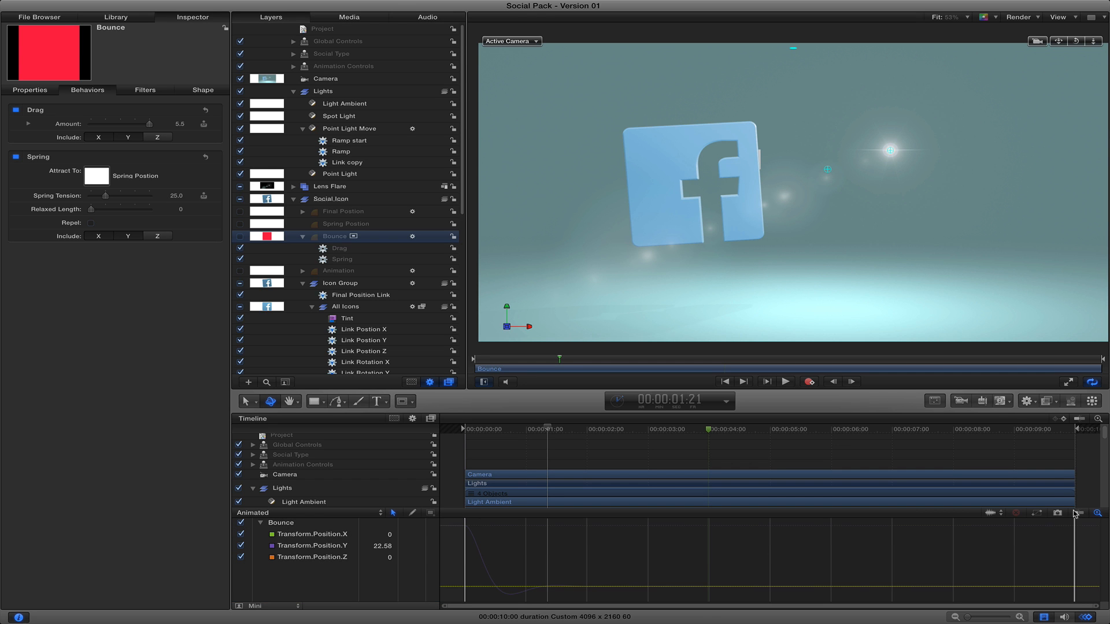
{"action": "left_click", "coordinate": [1043, 618]}
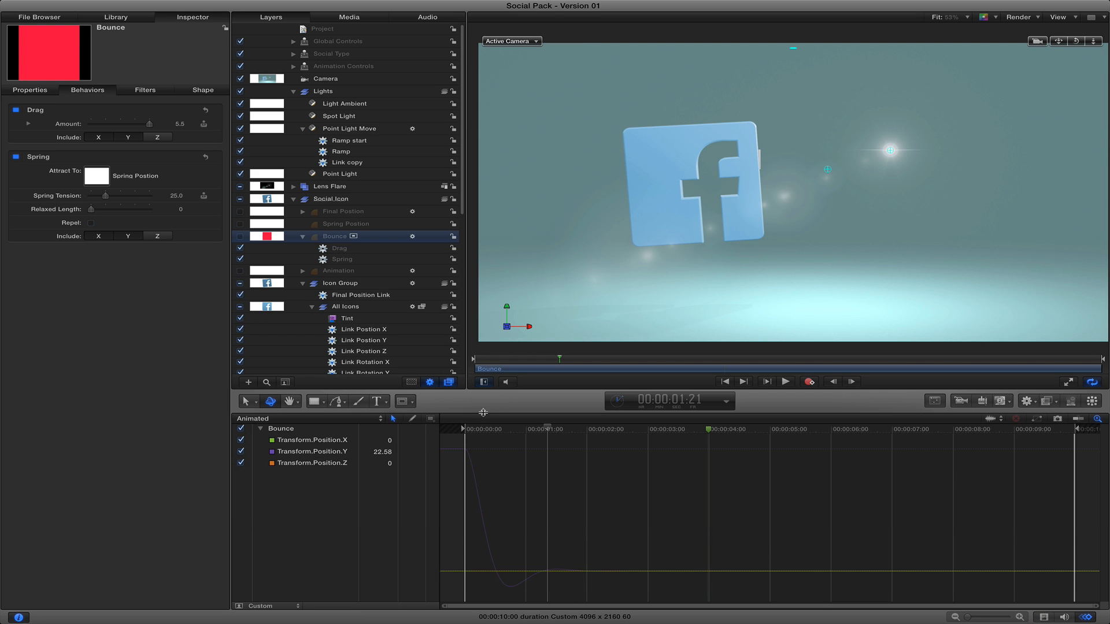
{"action": "left_click", "coordinate": [491, 428]}
{"action": "left_click_drag", "start_coordinate": [486, 427], "coordinate": [575, 429]}
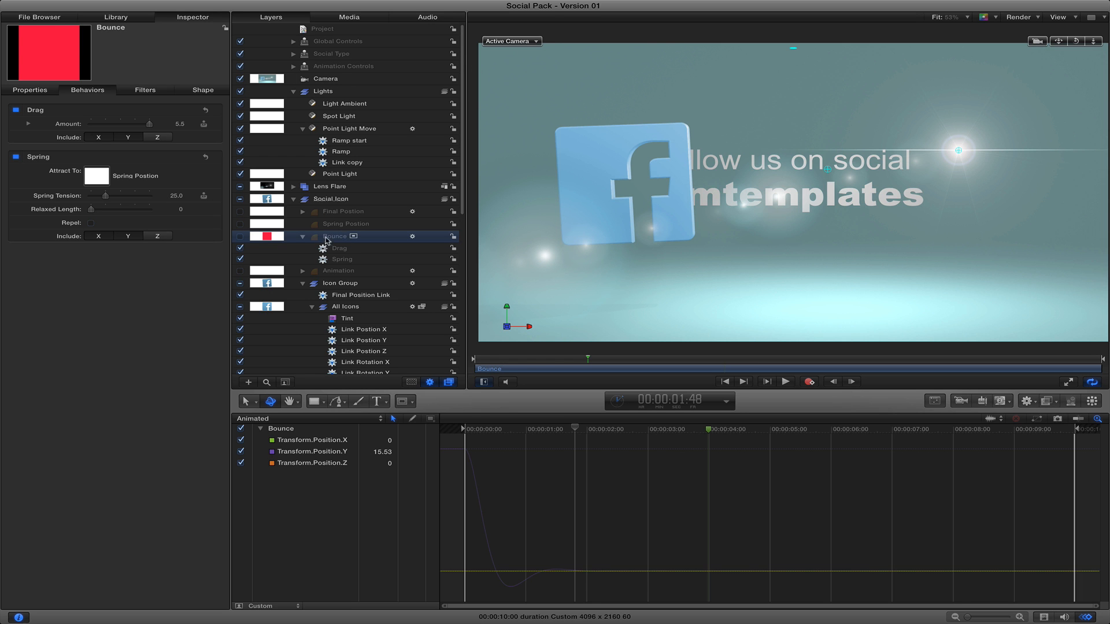
Expand the Animation layer and examine the settings of its Bounce Link Rotation behaviors.
{"action": "left_click", "coordinate": [331, 272]}
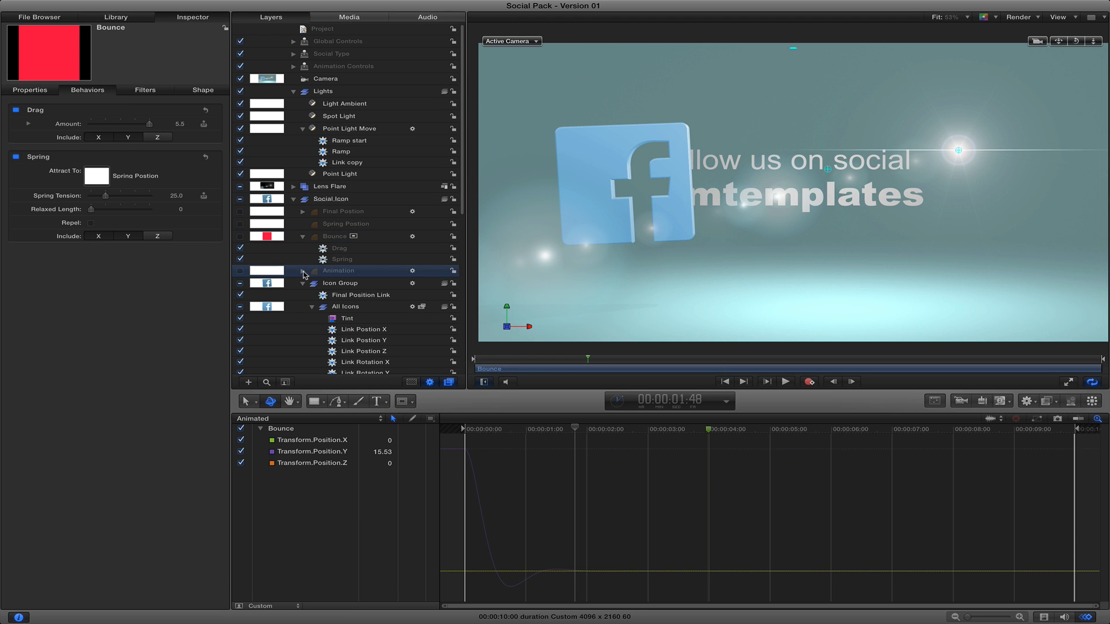
{"action": "left_click", "coordinate": [302, 272]}
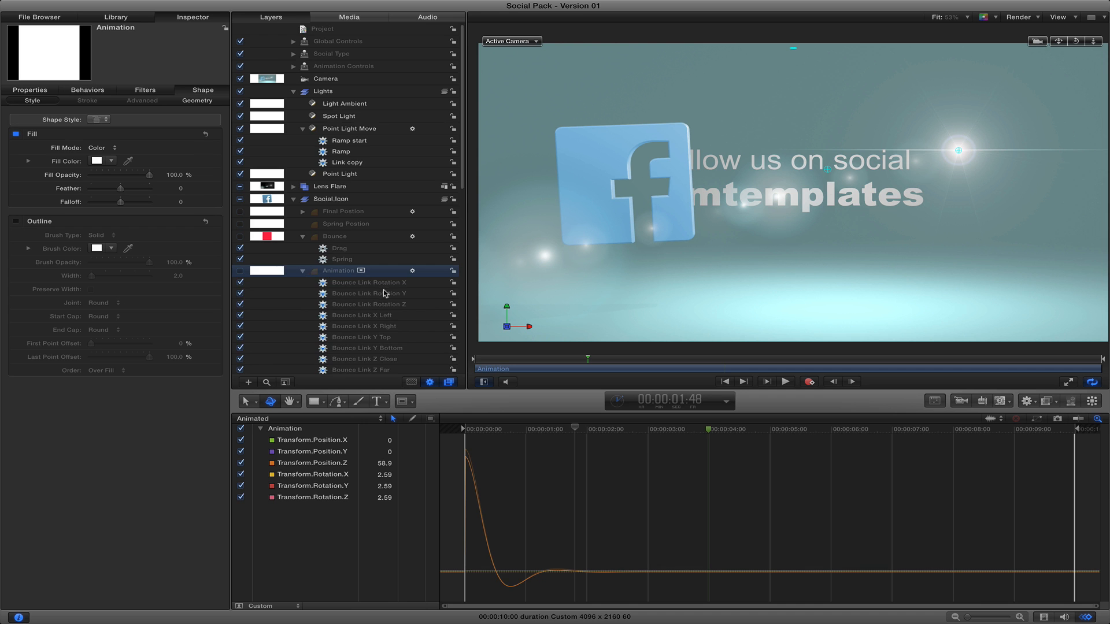
{"action": "scroll", "coordinate": [386, 293], "scroll_direction": "down", "scroll_amount": 3}
{"action": "left_click", "coordinate": [379, 251]}
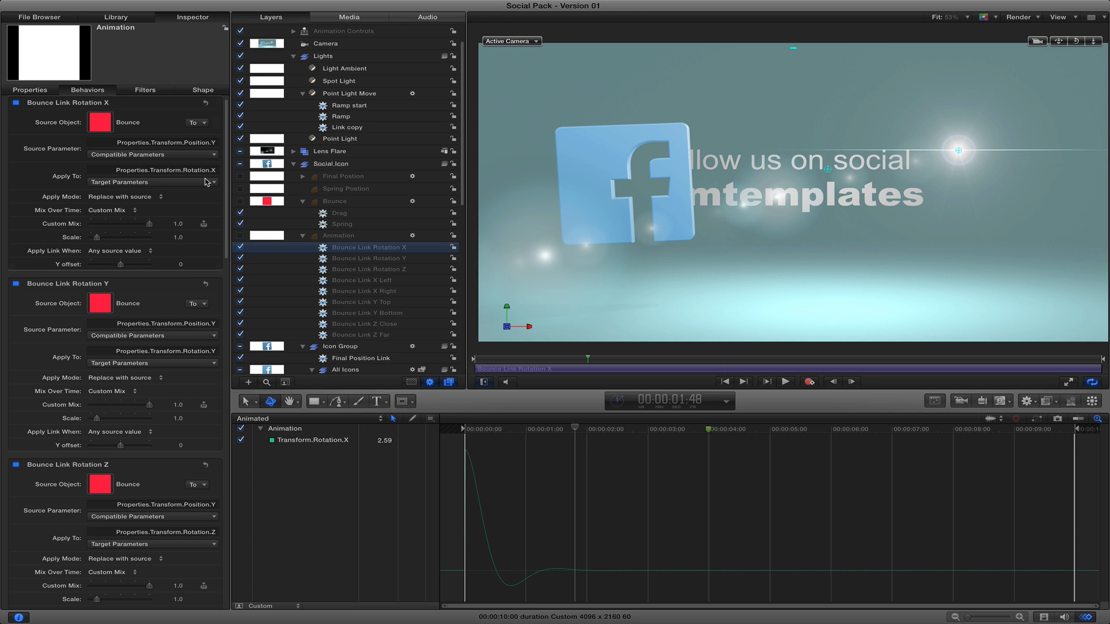
{"action": "scroll", "coordinate": [191, 465], "scroll_direction": "down", "scroll_amount": 8}
{"action": "scroll", "coordinate": [192, 520], "scroll_direction": "down", "scroll_amount": 7}
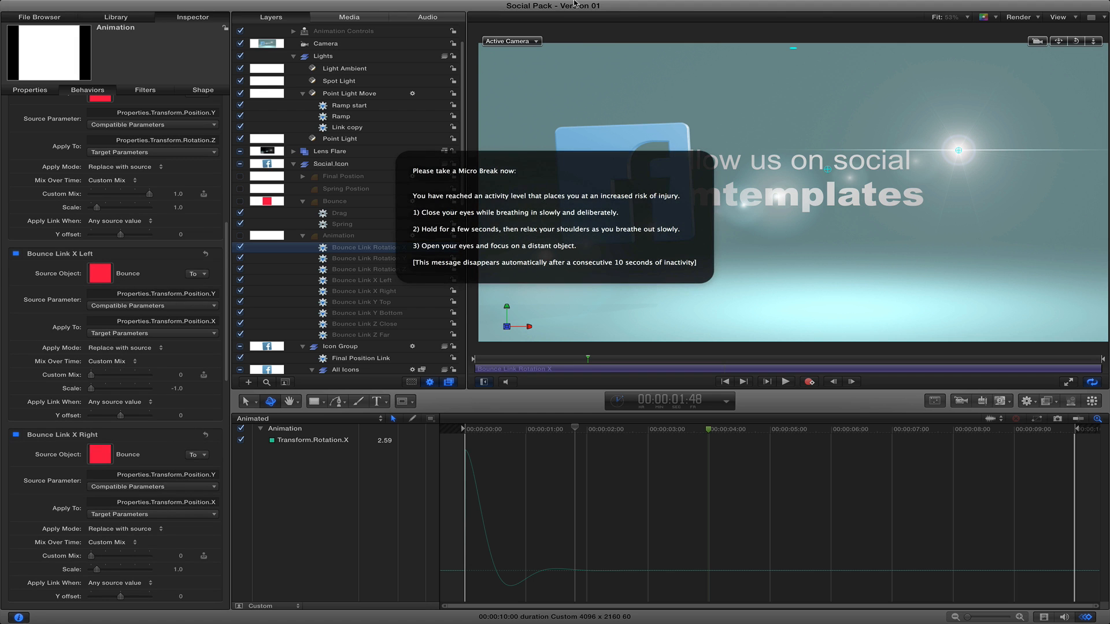
Disable the MacBreakZ reminders for the next 2 hours.
{"action": "left_click", "coordinate": [718, 7]}
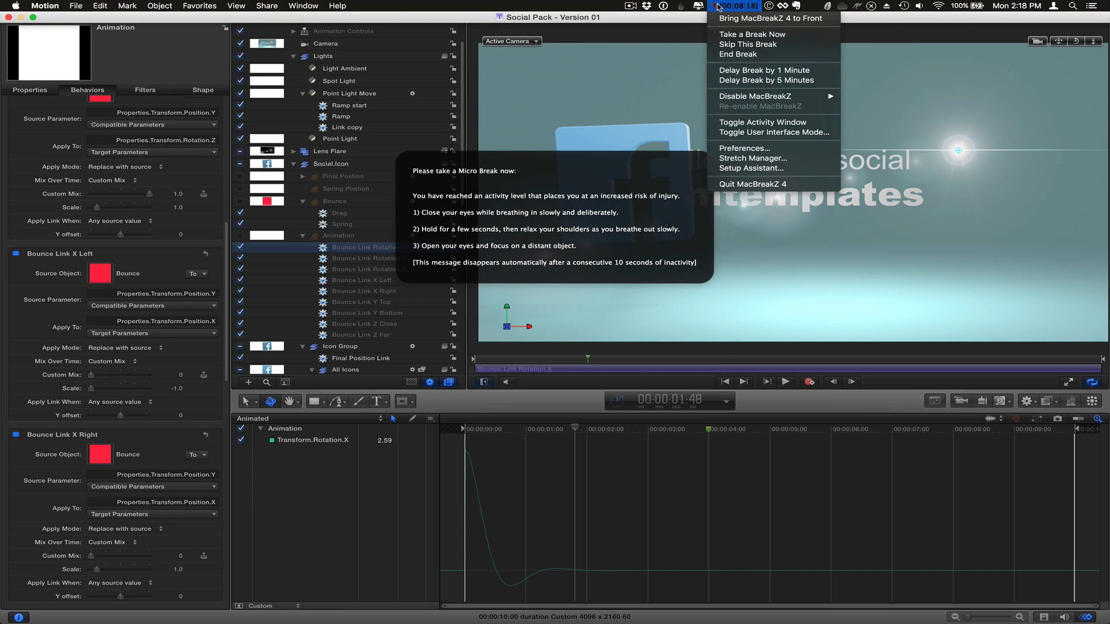
{"action": "mouse_move", "coordinate": [745, 98]}
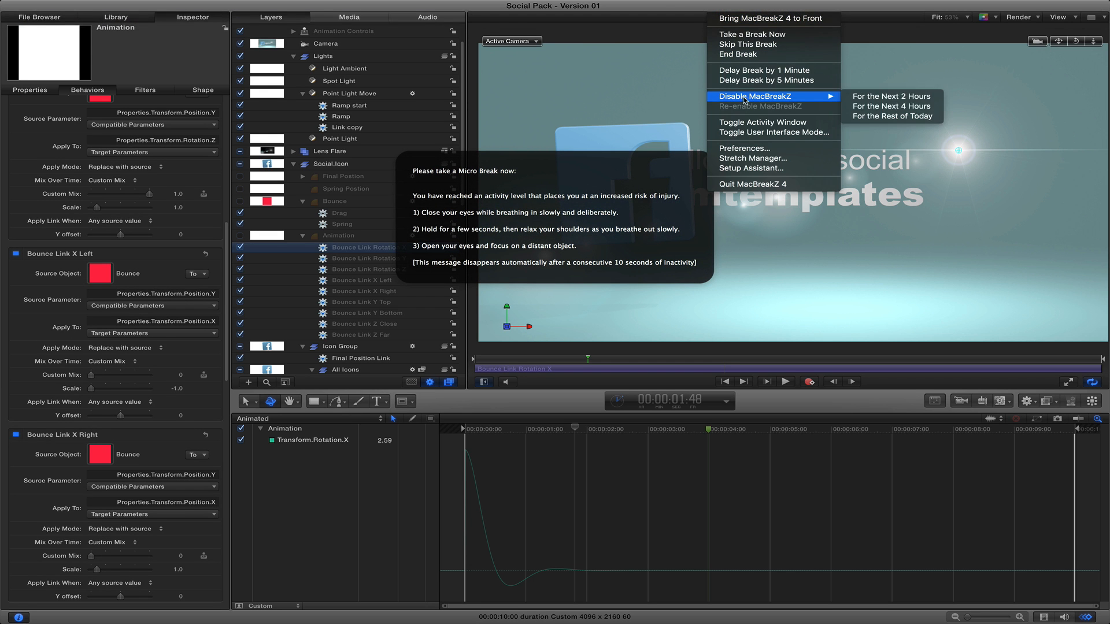
{"action": "left_click", "coordinate": [877, 100]}
Examine the source, target, Custom Mix and Scale settings of the Animation layer's position Bounce Link behaviors.
{"action": "scroll", "coordinate": [38, 460], "scroll_direction": "down", "scroll_amount": 6}
{"action": "scroll", "coordinate": [37, 459], "scroll_direction": "down", "scroll_amount": 1}
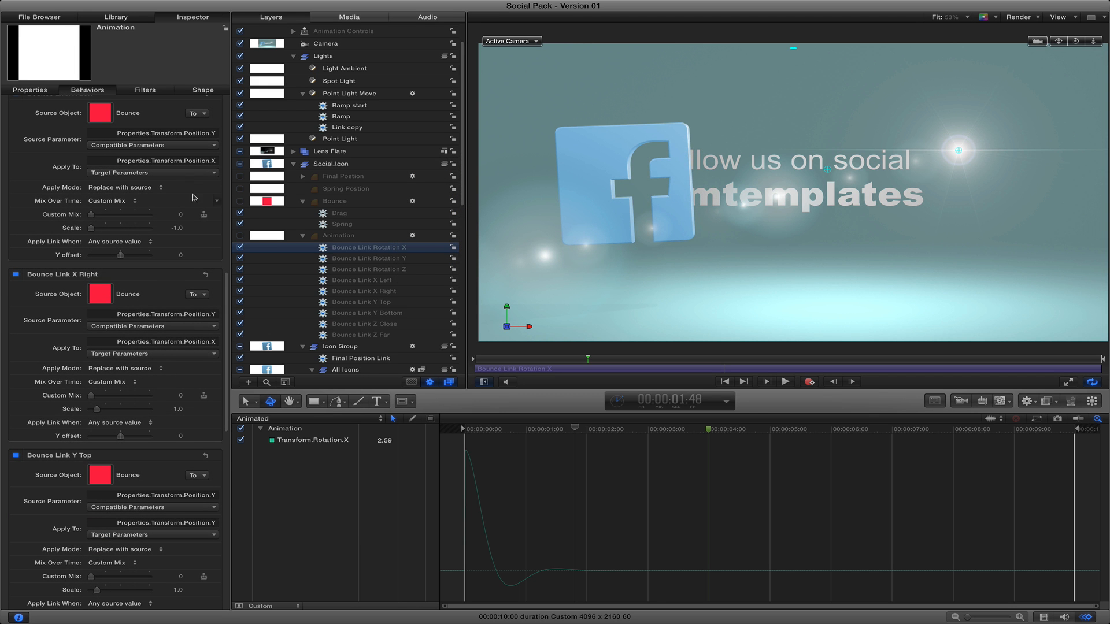
{"action": "scroll", "coordinate": [187, 219], "scroll_direction": "up", "scroll_amount": 15}
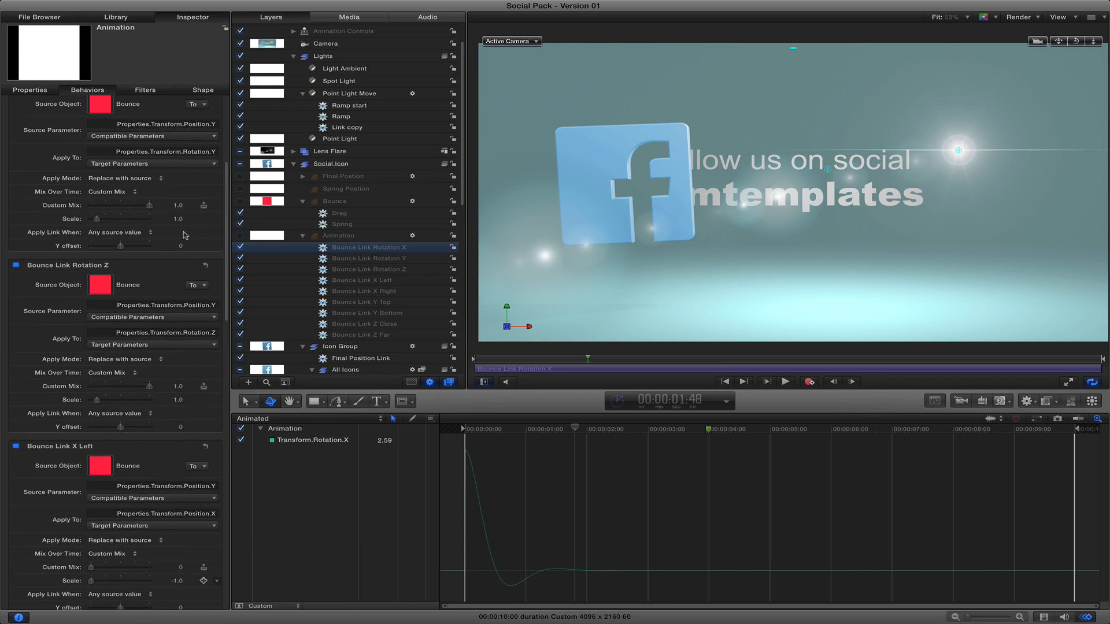
{"action": "scroll", "coordinate": [184, 235], "scroll_direction": "down", "scroll_amount": 17}
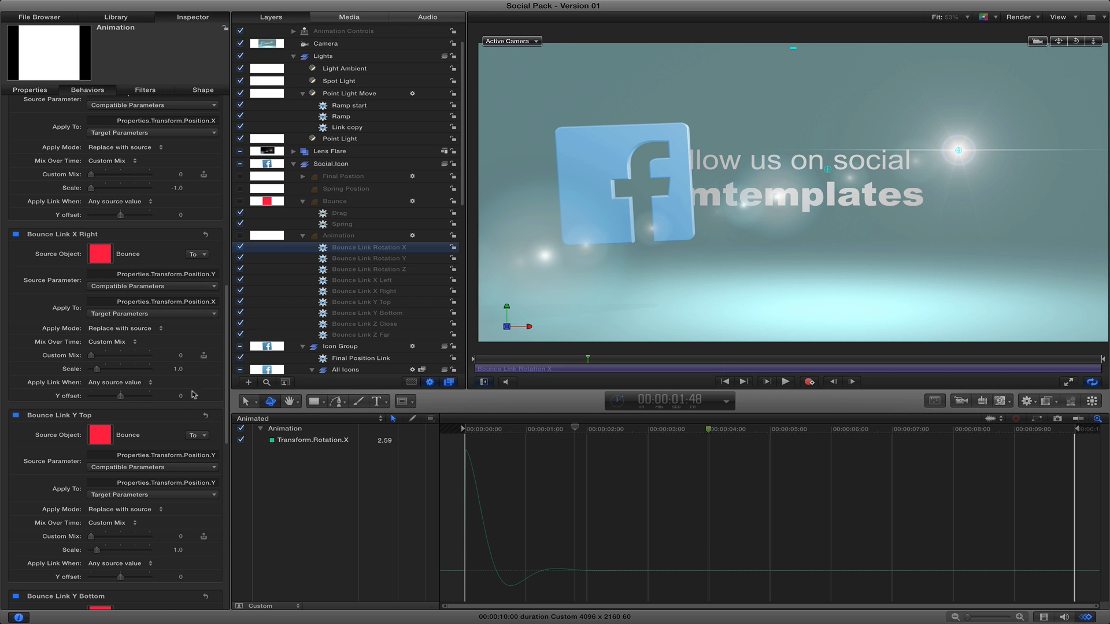
{"action": "scroll", "coordinate": [212, 448], "scroll_direction": "down", "scroll_amount": 5}
{"action": "scroll", "coordinate": [211, 449], "scroll_direction": "down", "scroll_amount": 12}
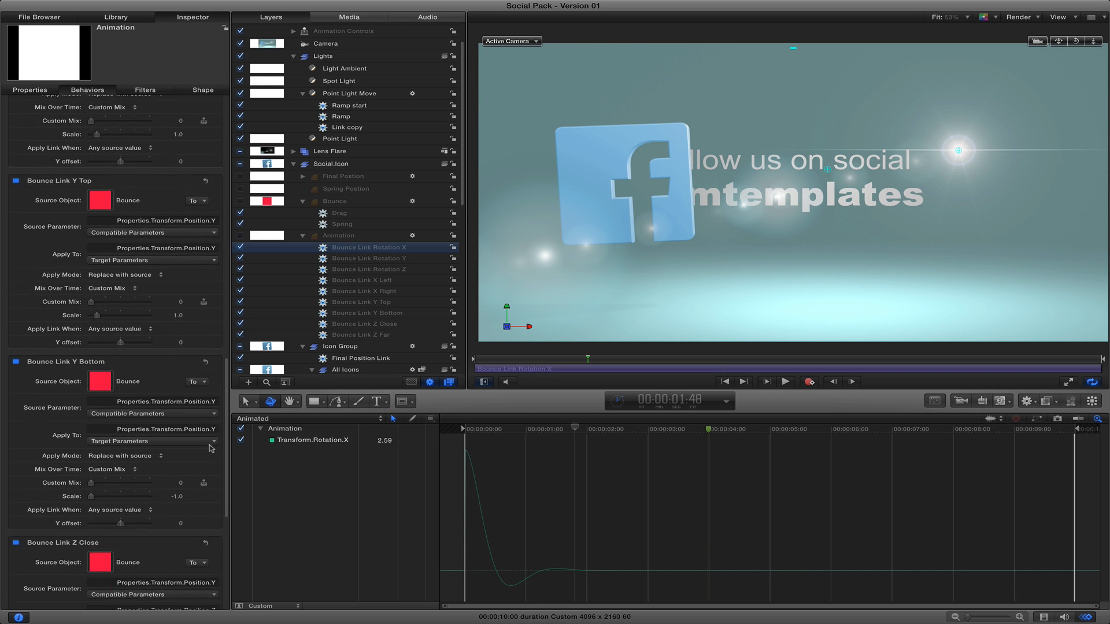
{"action": "scroll", "coordinate": [211, 449], "scroll_direction": "up", "scroll_amount": 20}
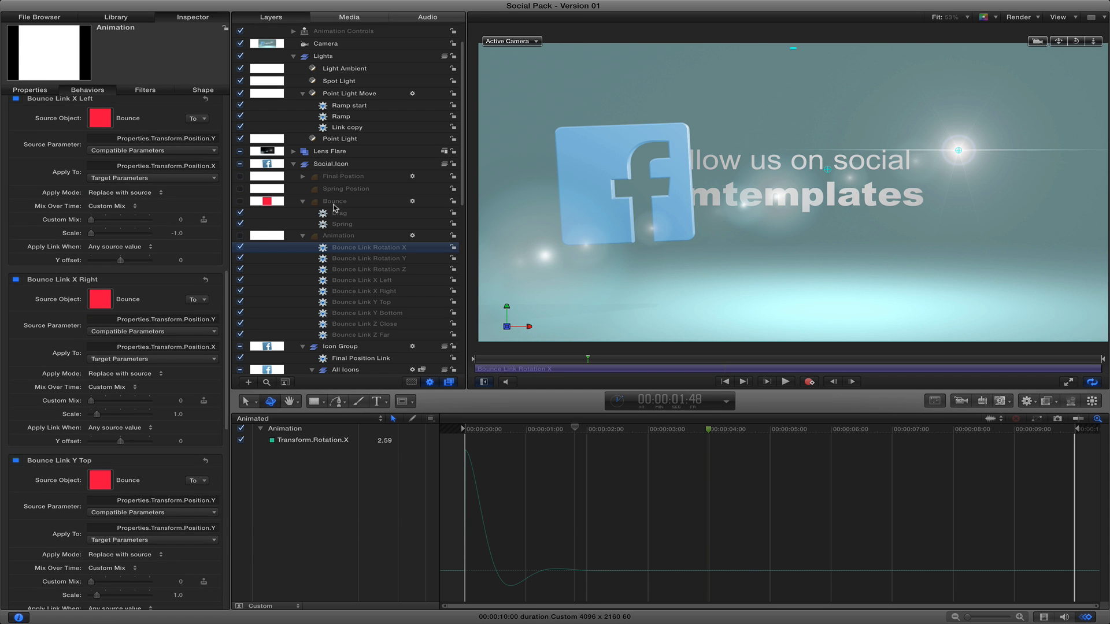
Show the Bounce layer's curves and the Link Postion X behavior that ties All Icons to the Animation layer.
{"action": "left_click", "coordinate": [334, 204]}
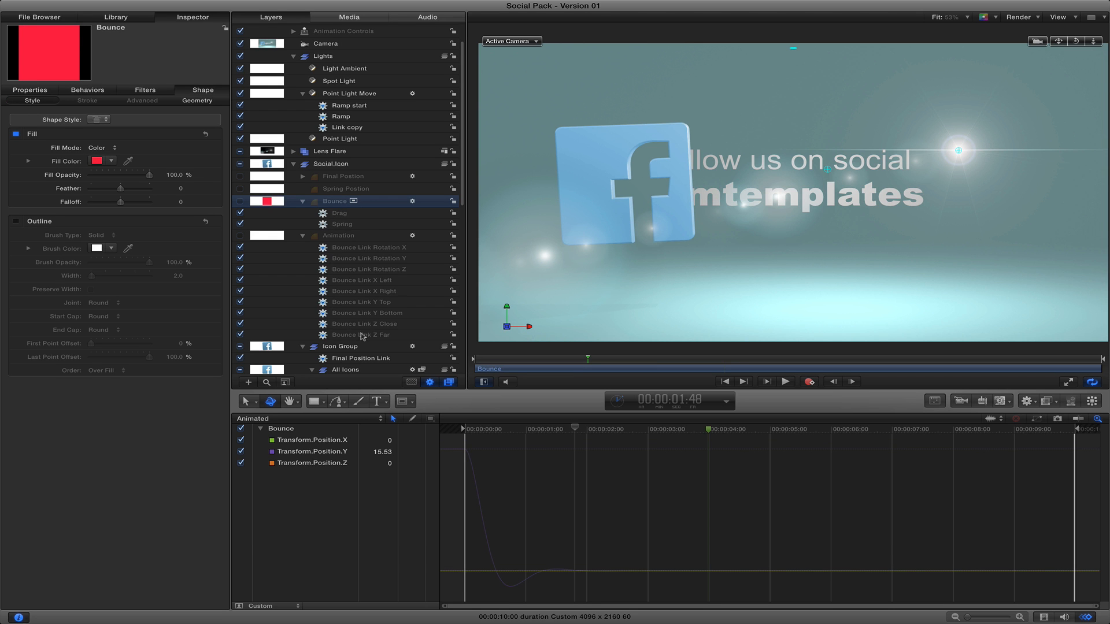
{"action": "scroll", "coordinate": [344, 306], "scroll_direction": "down", "scroll_amount": 4}
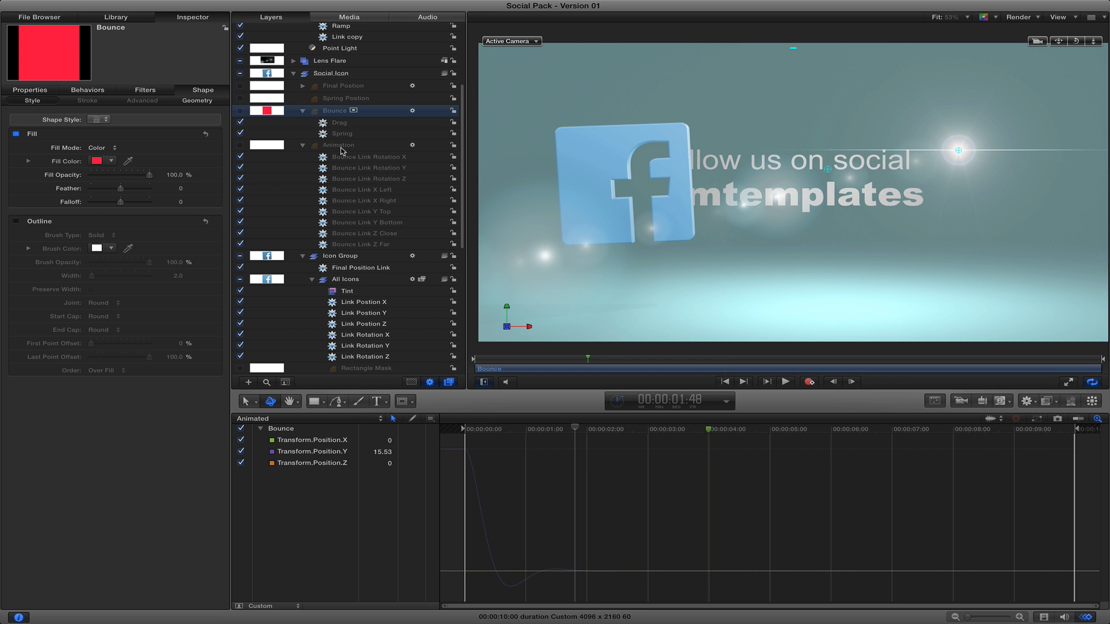
{"action": "left_click", "coordinate": [363, 302]}
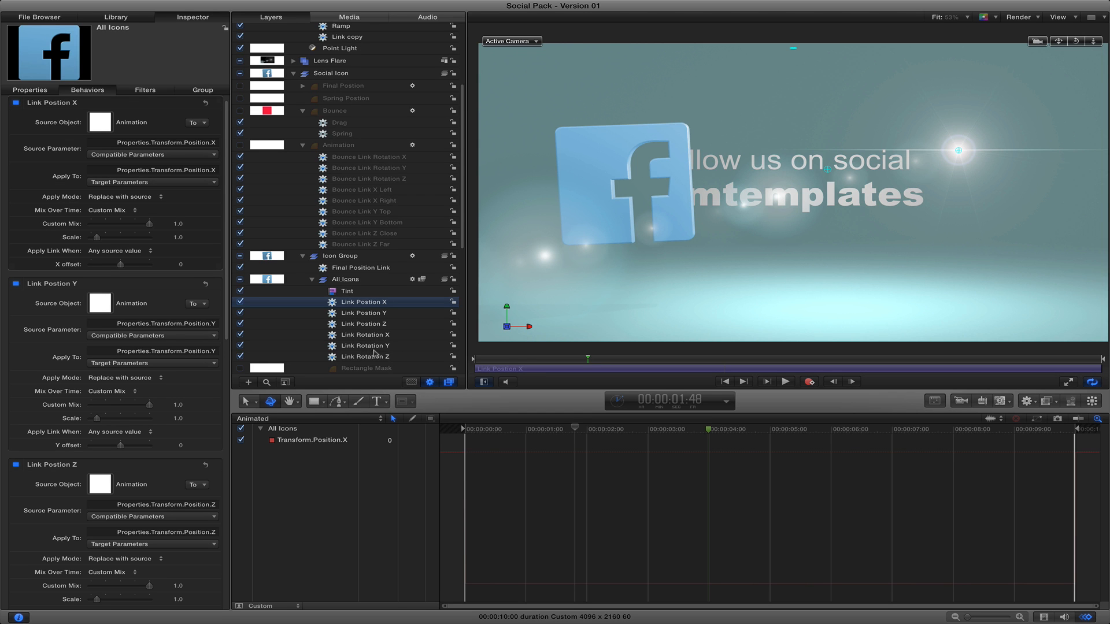
Show the All Icons group's animation curves and review the social icon layers it contains.
{"action": "left_click", "coordinate": [344, 281]}
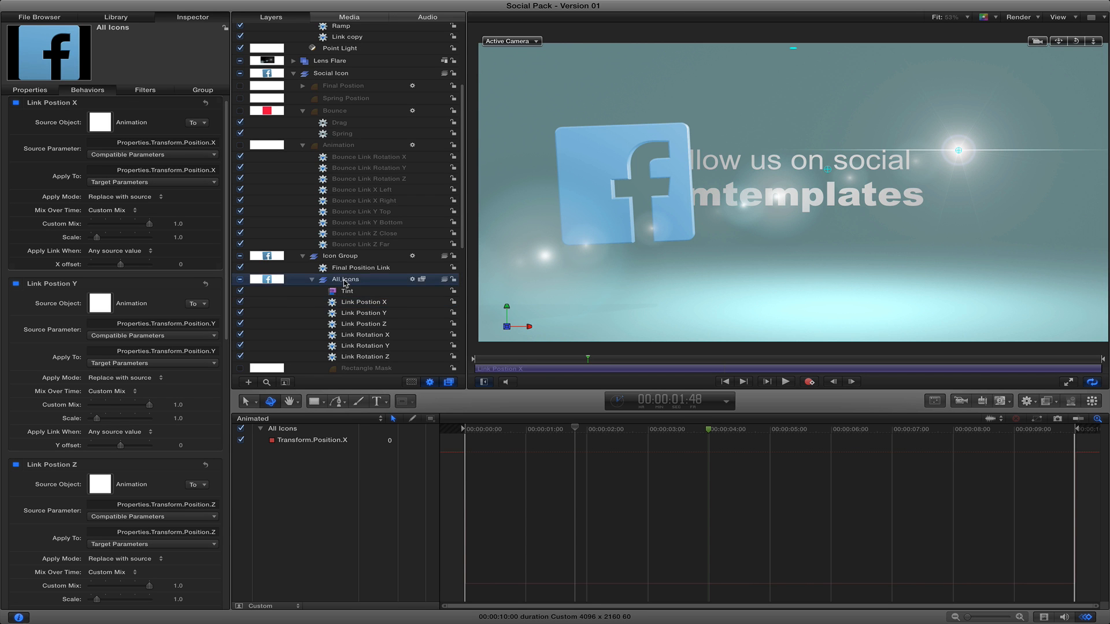
{"action": "scroll", "coordinate": [344, 281], "scroll_direction": "down", "scroll_amount": 4}
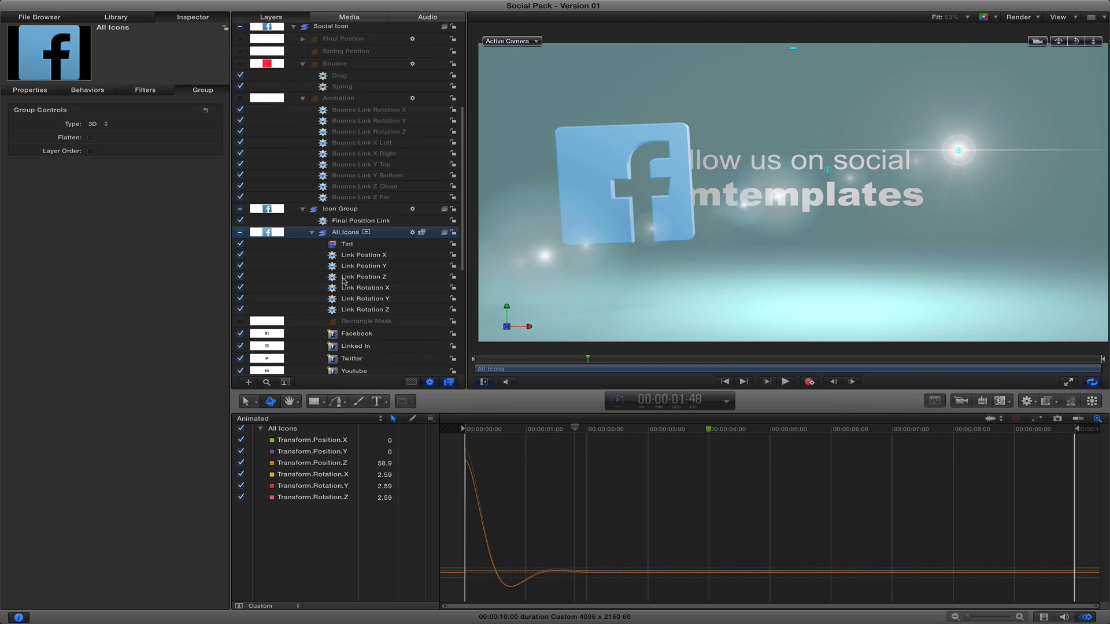
{"action": "scroll", "coordinate": [343, 282], "scroll_direction": "down", "scroll_amount": 3}
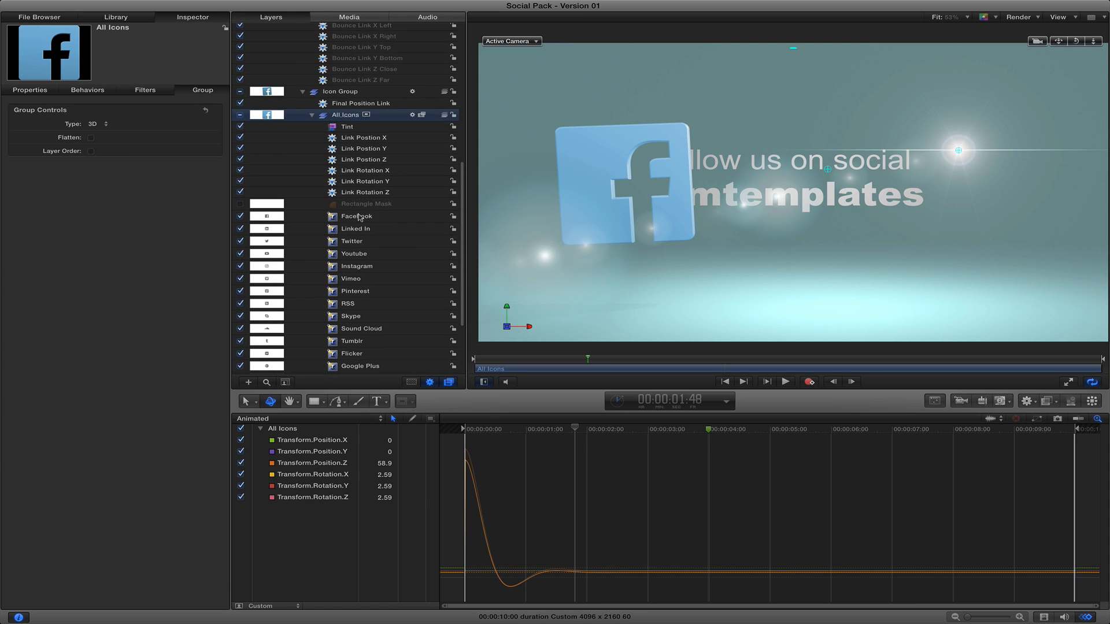
Show the Facebook layer's text formatting and the Linked In layer's transform properties.
{"action": "left_click", "coordinate": [356, 218]}
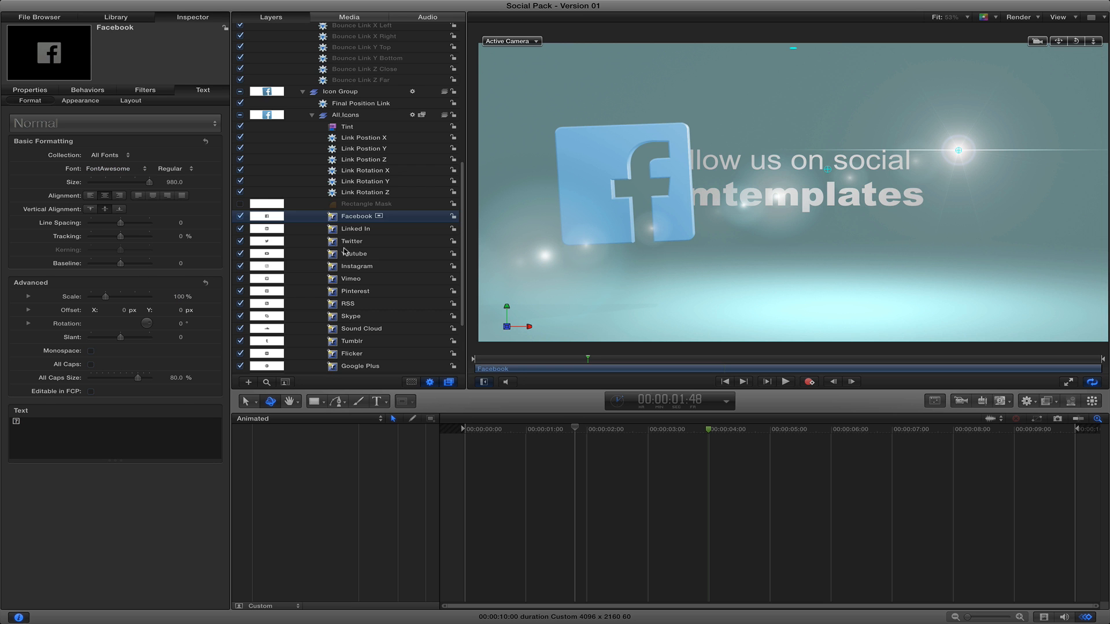
{"action": "left_click", "coordinate": [358, 230]}
{"action": "left_click", "coordinate": [38, 91]}
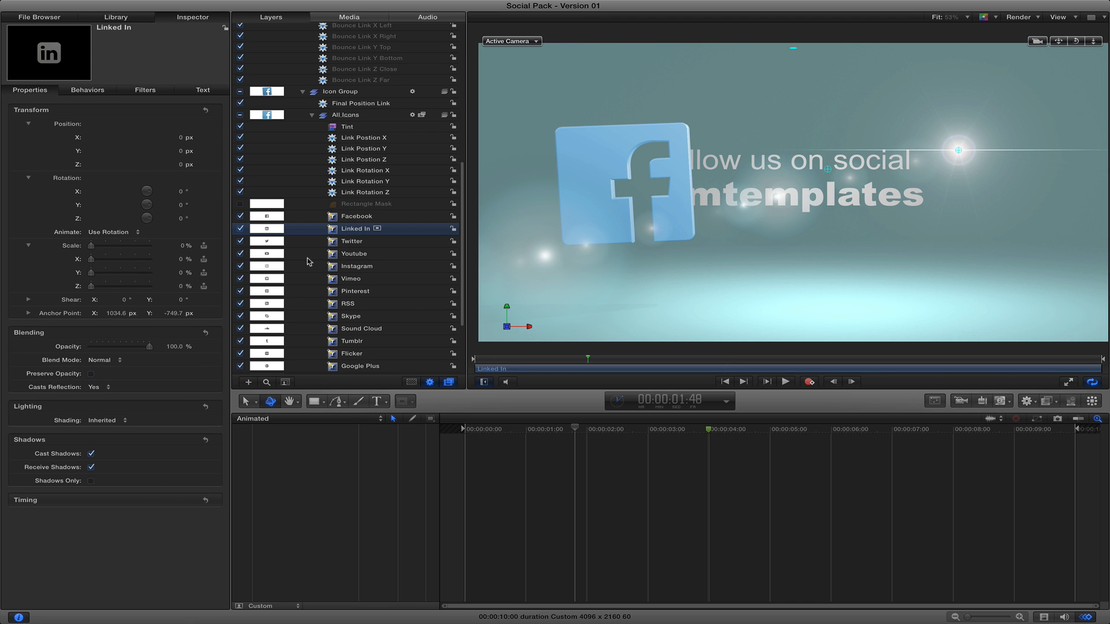
Show the All Icons group's Tint filter settings and the animation and publishing options of its Color parameter.
{"action": "scroll", "coordinate": [384, 266], "scroll_direction": "down", "scroll_amount": 5}
{"action": "scroll", "coordinate": [383, 266], "scroll_direction": "up", "scroll_amount": 5}
{"action": "scroll", "coordinate": [383, 266], "scroll_direction": "up", "scroll_amount": 2}
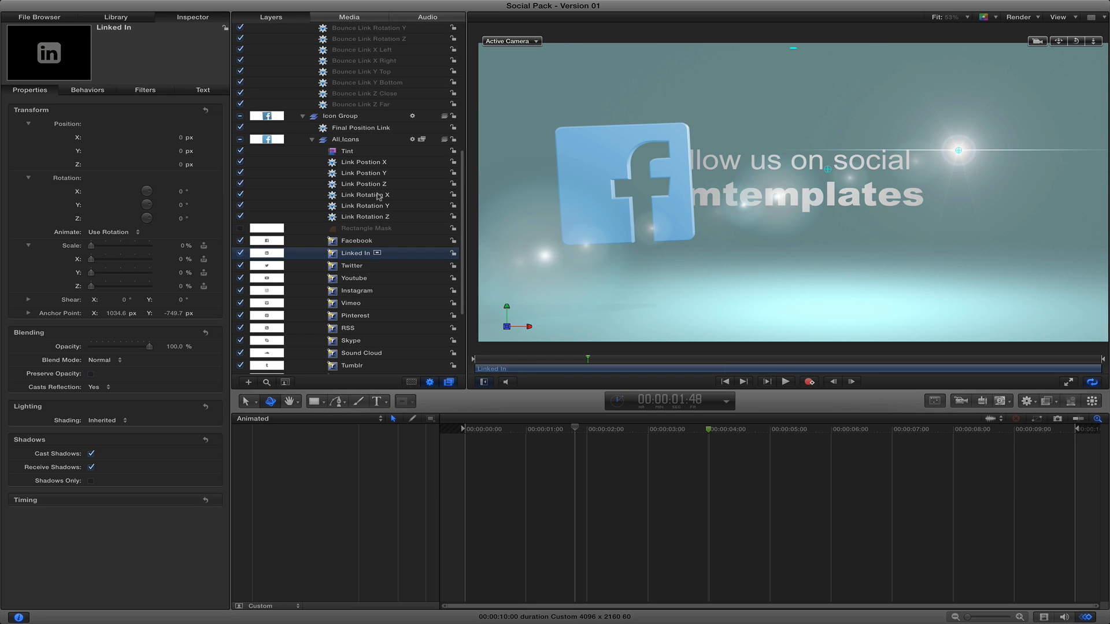
{"action": "scroll", "coordinate": [378, 196], "scroll_direction": "up", "scroll_amount": 1}
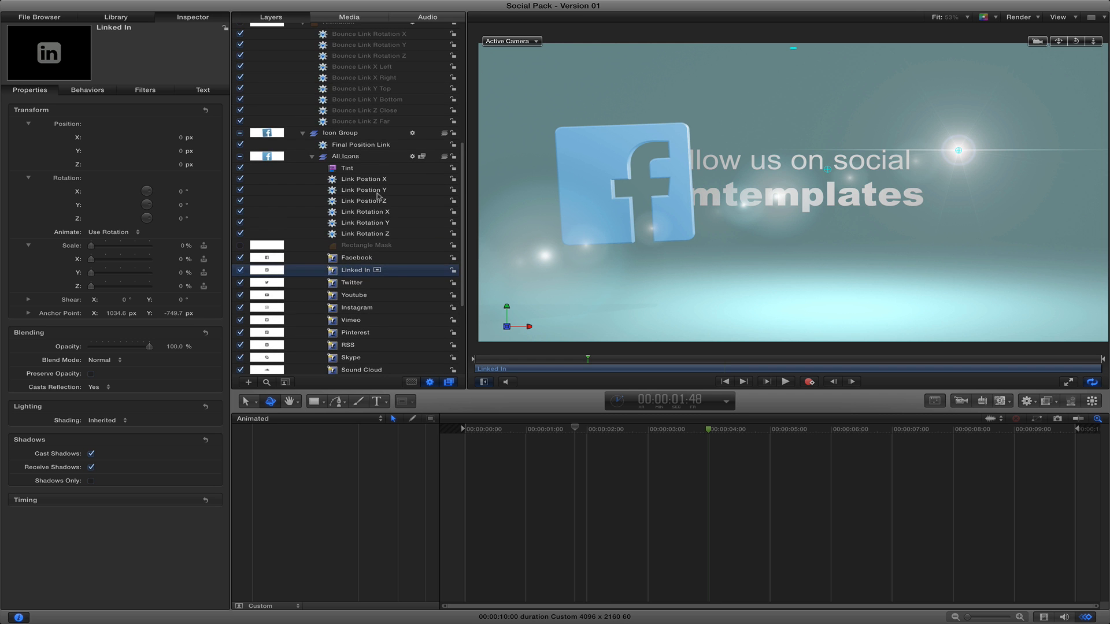
{"action": "left_click", "coordinate": [350, 168]}
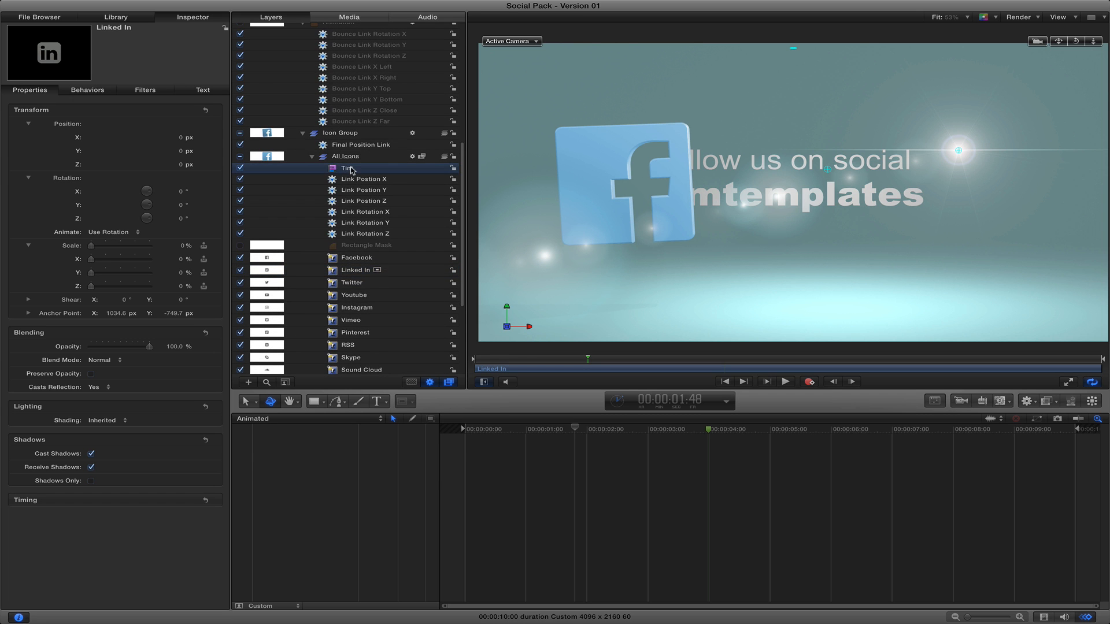
{"action": "left_click", "coordinate": [345, 258]}
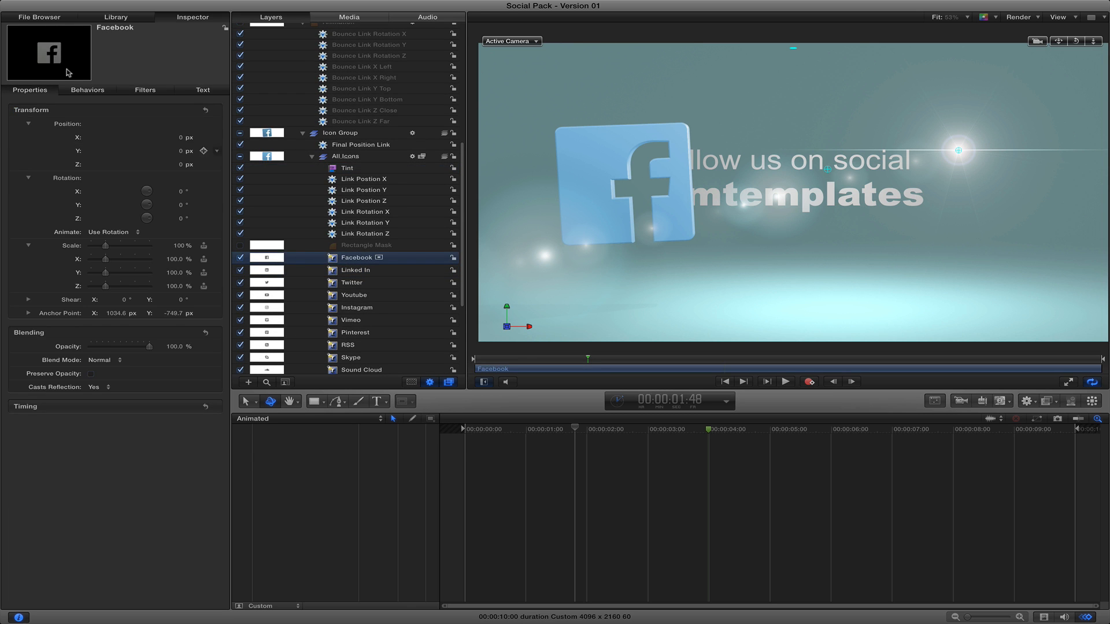
{"action": "left_click", "coordinate": [344, 171]}
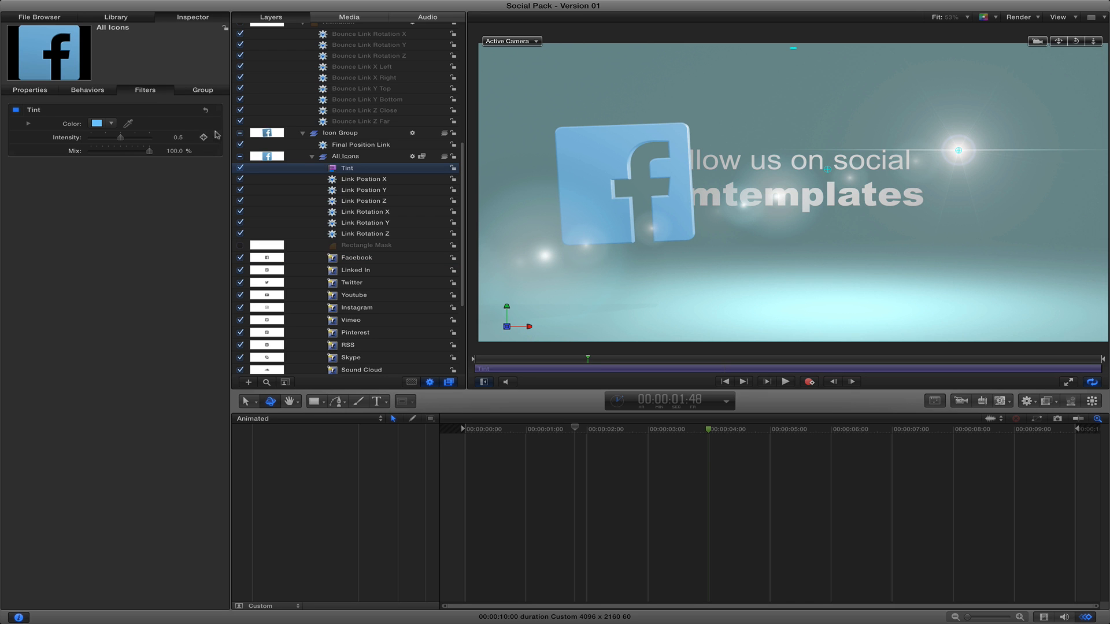
{"action": "left_click", "coordinate": [218, 125]}
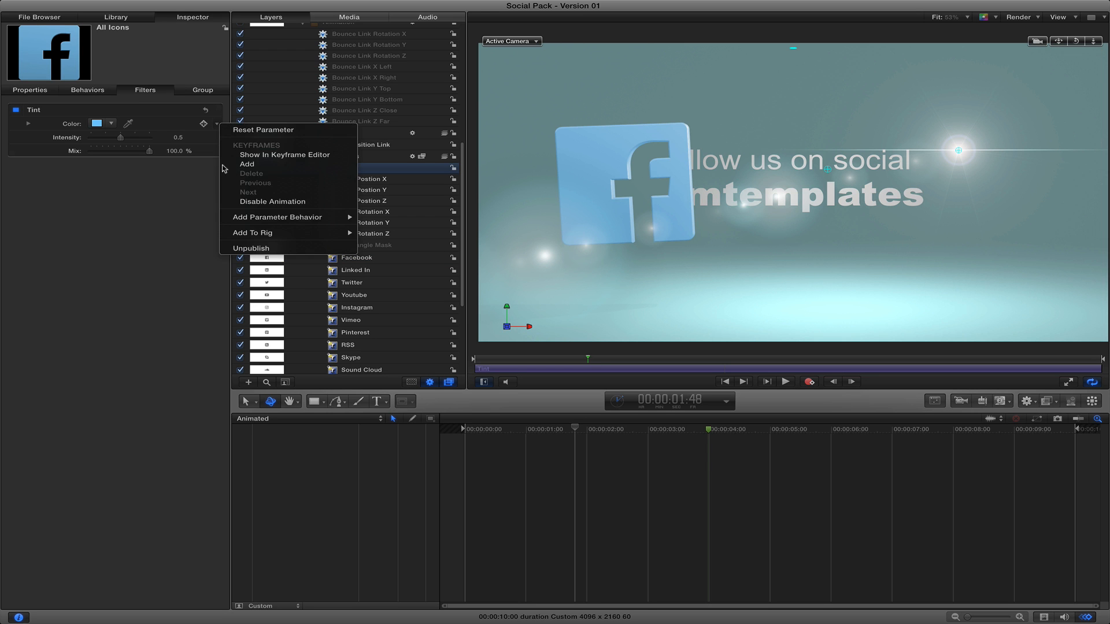
{"action": "left_click", "coordinate": [182, 249]}
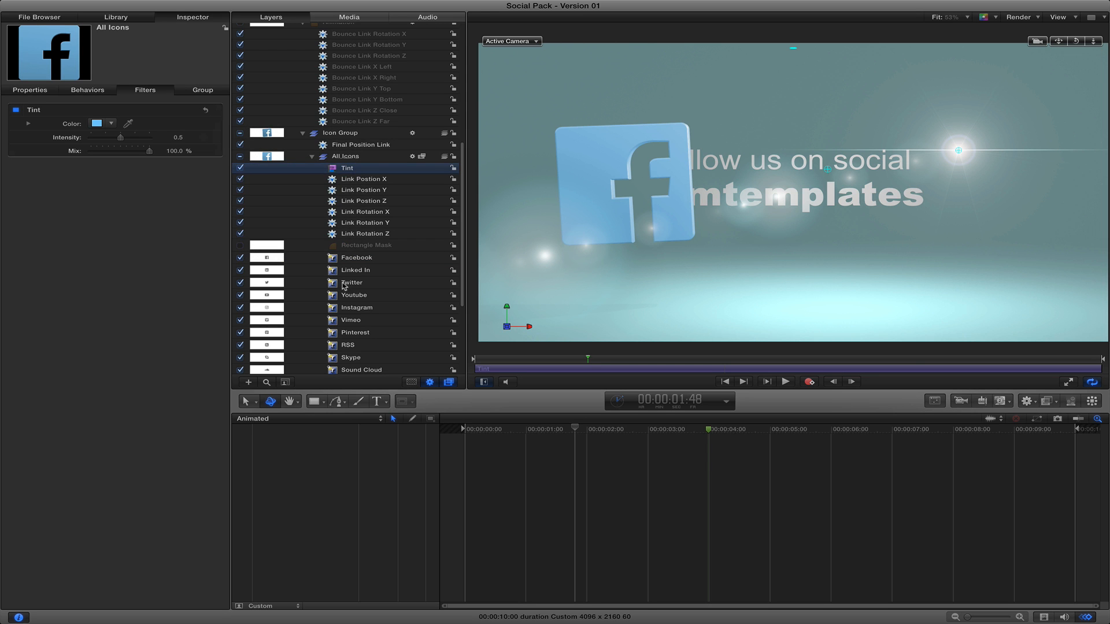
Expand the Social Type and Animation Controls rigs and show the choices of the Close / Far Start widget.
{"action": "scroll", "coordinate": [351, 269], "scroll_direction": "down", "scroll_amount": 6}
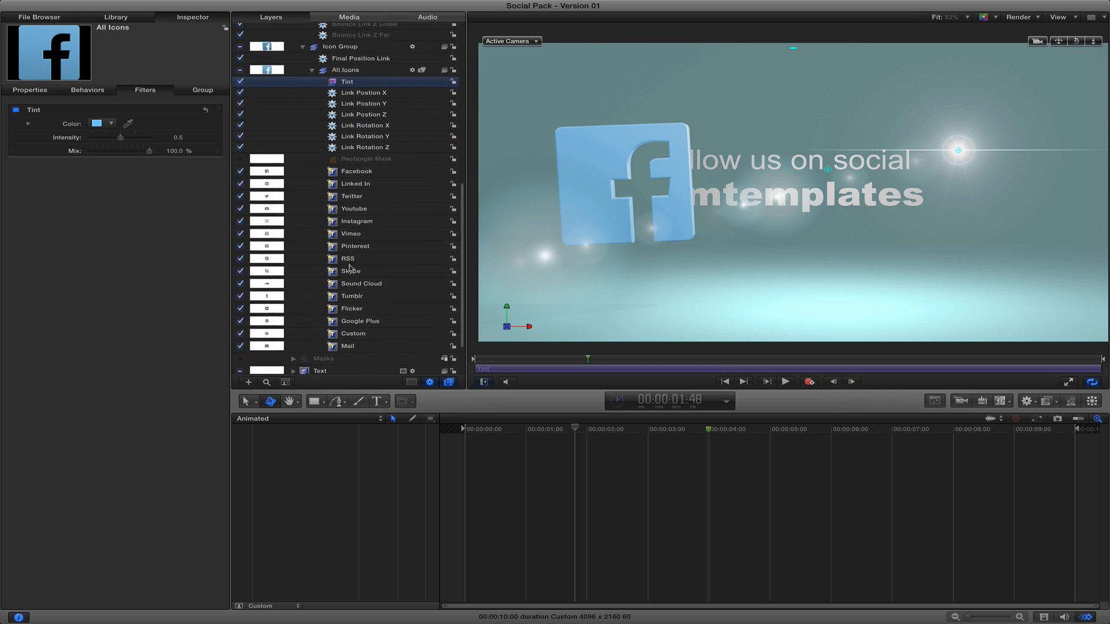
{"action": "scroll", "coordinate": [352, 268], "scroll_direction": "up", "scroll_amount": 15}
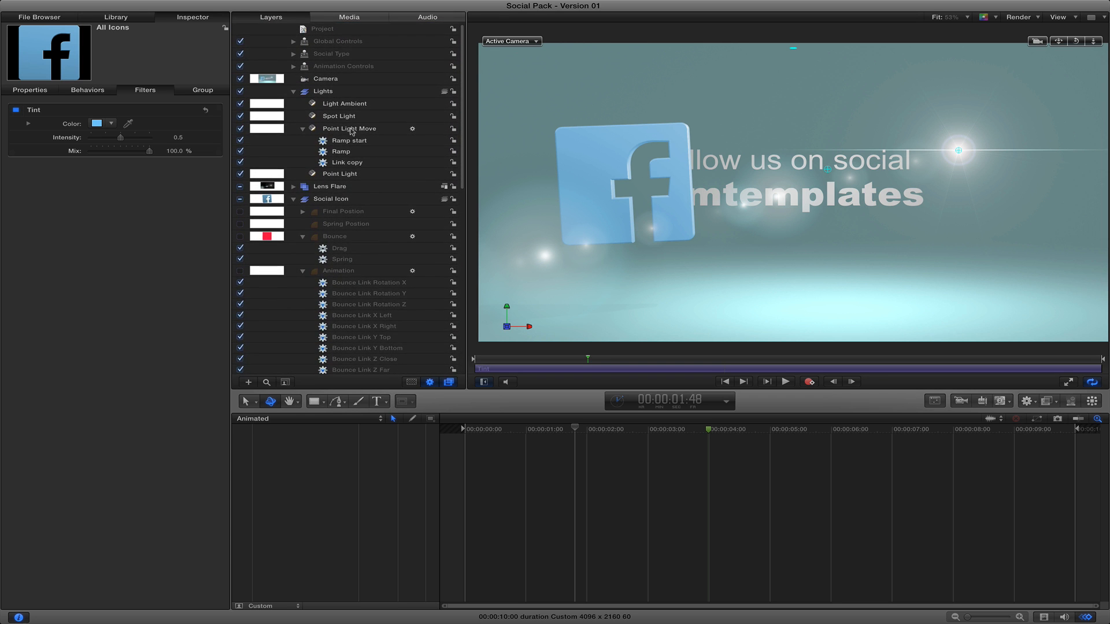
{"action": "left_click", "coordinate": [293, 55]}
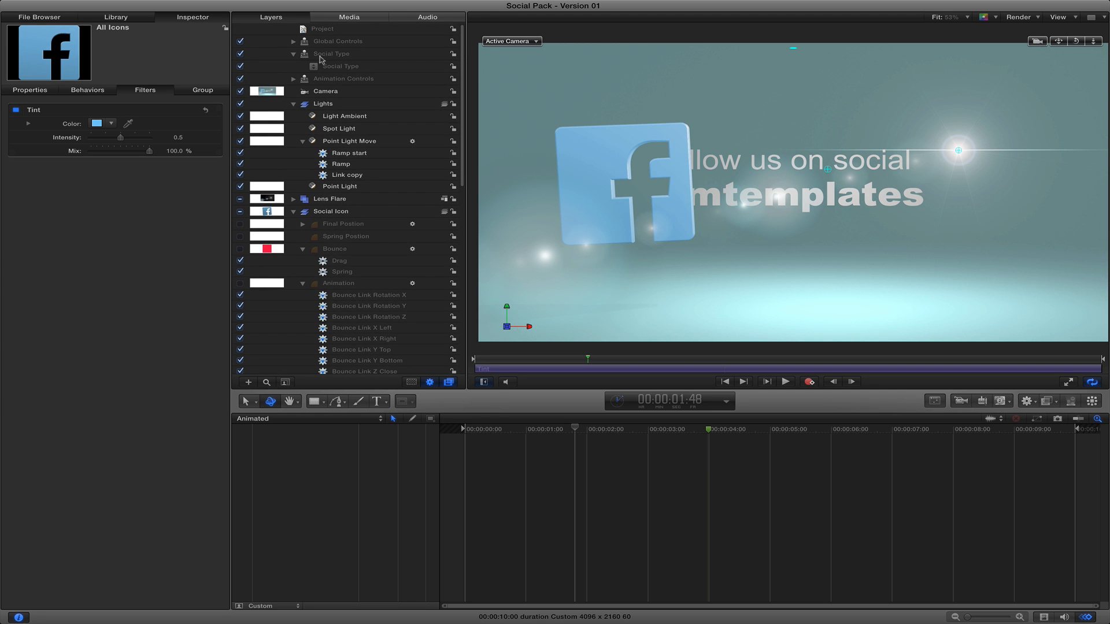
{"action": "left_click", "coordinate": [293, 80]}
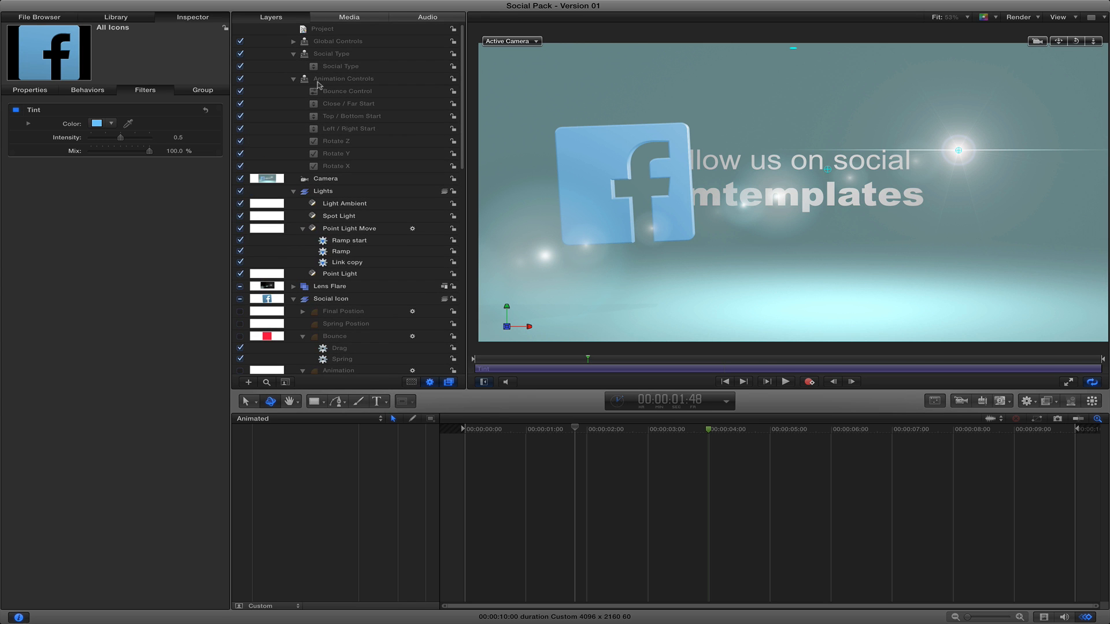
{"action": "left_click", "coordinate": [353, 106]}
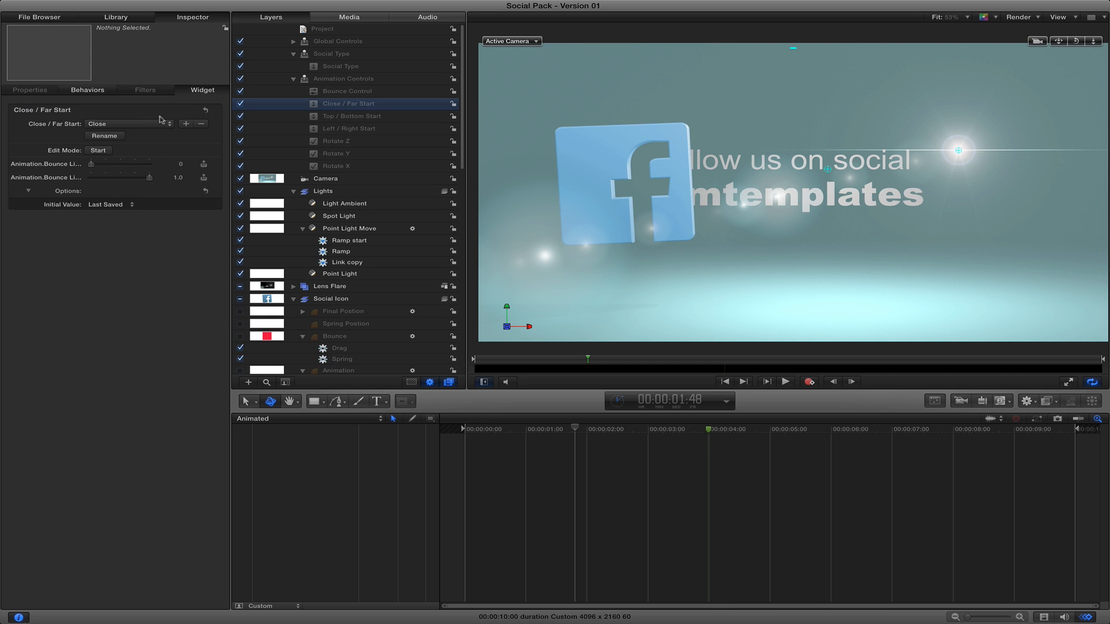
{"action": "left_click", "coordinate": [128, 123]}
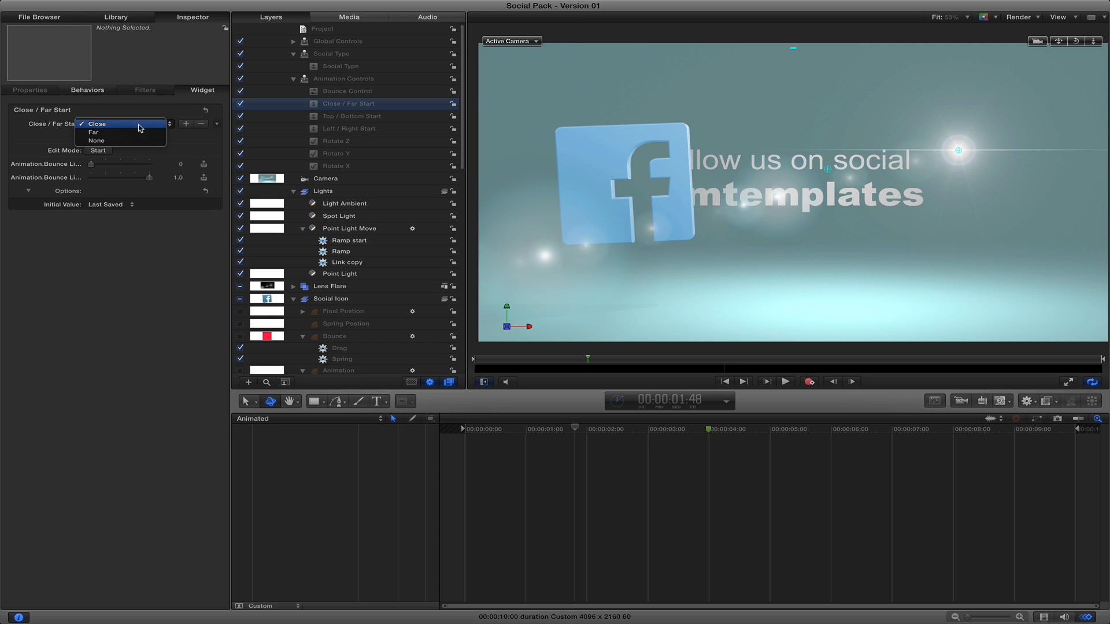
{"action": "left_click", "coordinate": [122, 226]}
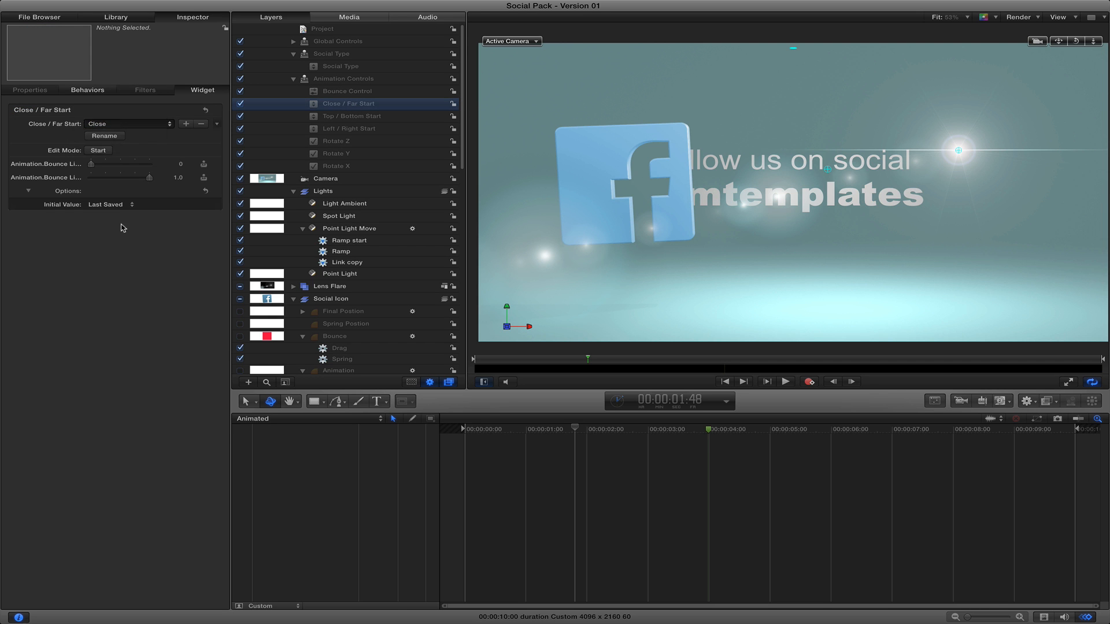
{"action": "left_click", "coordinate": [294, 80]}
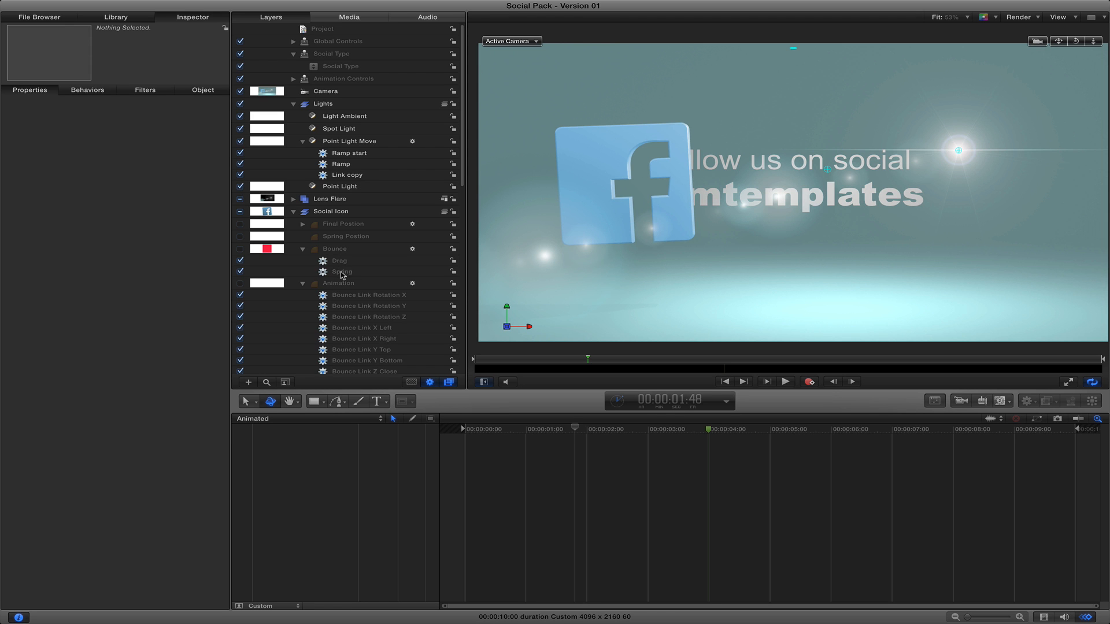
Review the Social Icon rig's layers and scrub between about 00:00:01:14 and 00:00:01:41 to preview the icon's bounce and the text reveal.
{"action": "scroll", "coordinate": [354, 328], "scroll_direction": "down", "scroll_amount": 10}
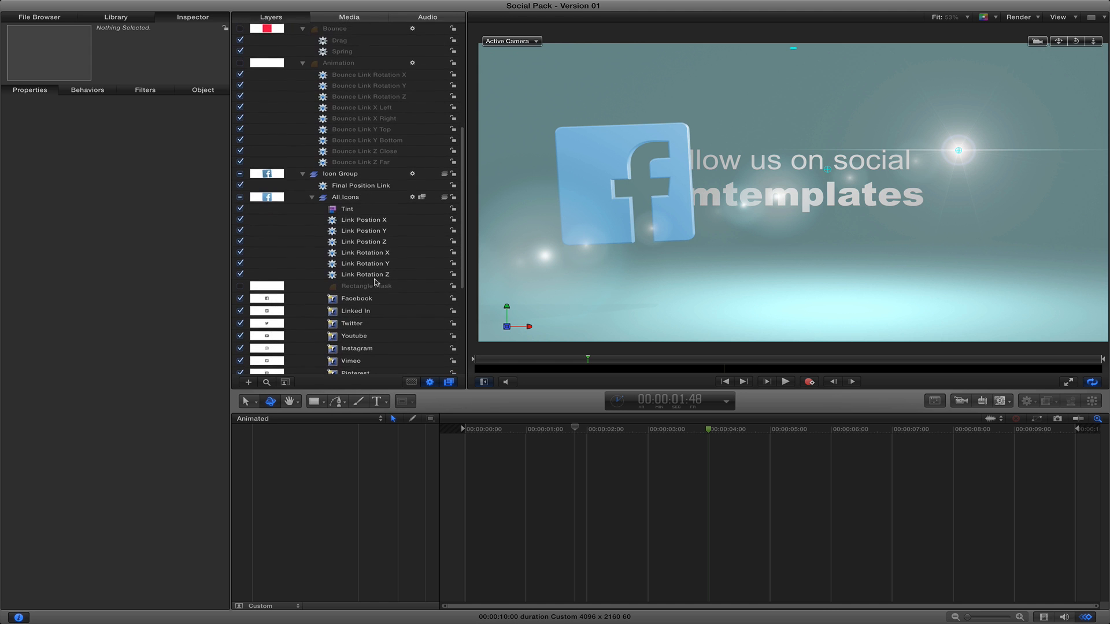
{"action": "scroll", "coordinate": [391, 176], "scroll_direction": "up", "scroll_amount": 2}
{"action": "scroll", "coordinate": [370, 119], "scroll_direction": "up", "scroll_amount": 2}
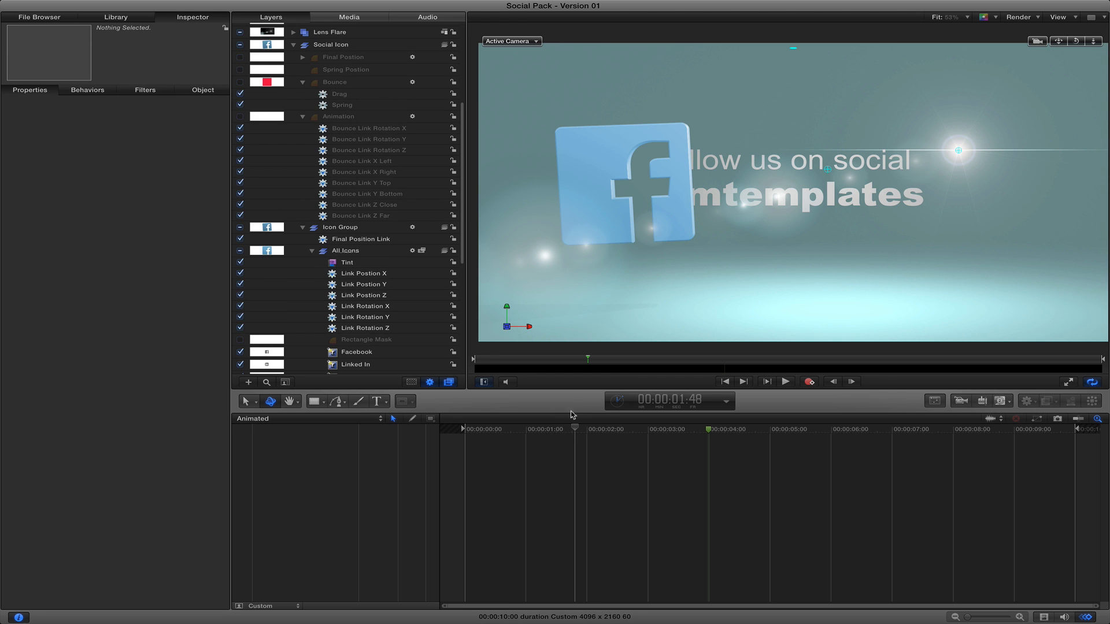
{"action": "mouse_move", "coordinate": [553, 431]}
{"action": "left_mouse_down"}
{"action": "mouse_move", "coordinate": [491, 430]}
{"action": "mouse_move", "coordinate": [568, 425]}
{"action": "left_mouse_up"}
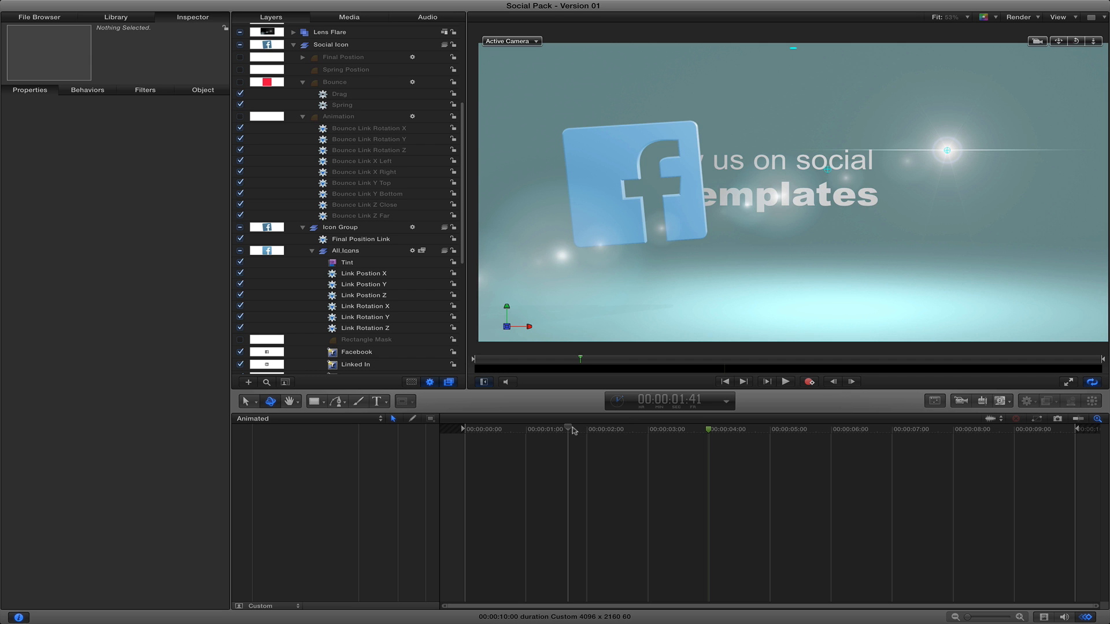
{"action": "left_click_drag", "start_coordinate": [572, 431], "coordinate": [540, 434]}
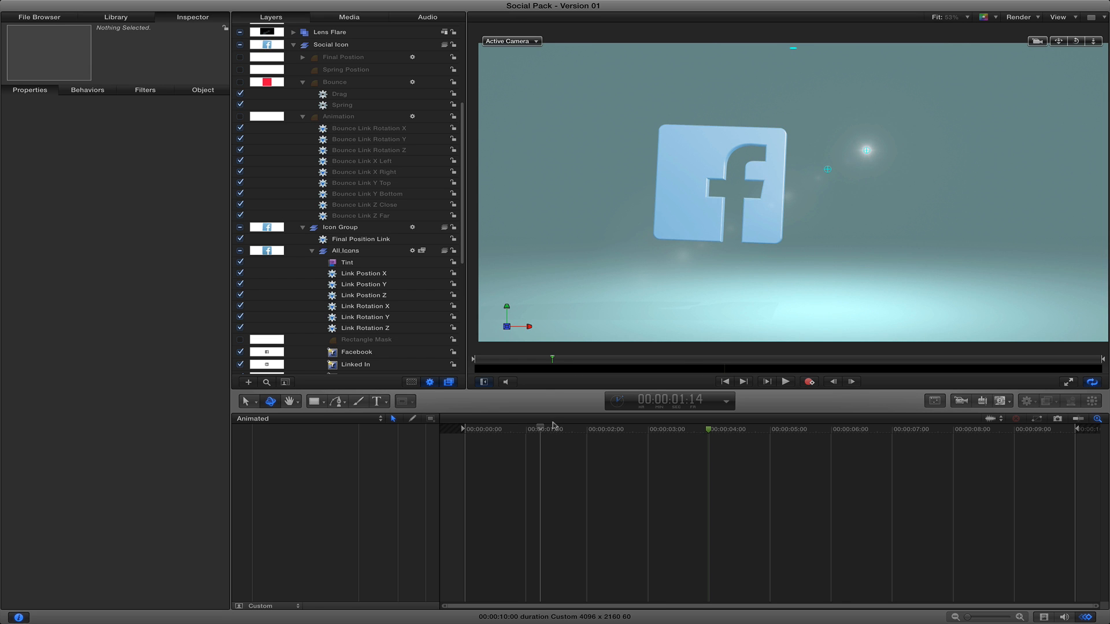
{"action": "left_click_drag", "start_coordinate": [553, 426], "coordinate": [565, 426]}
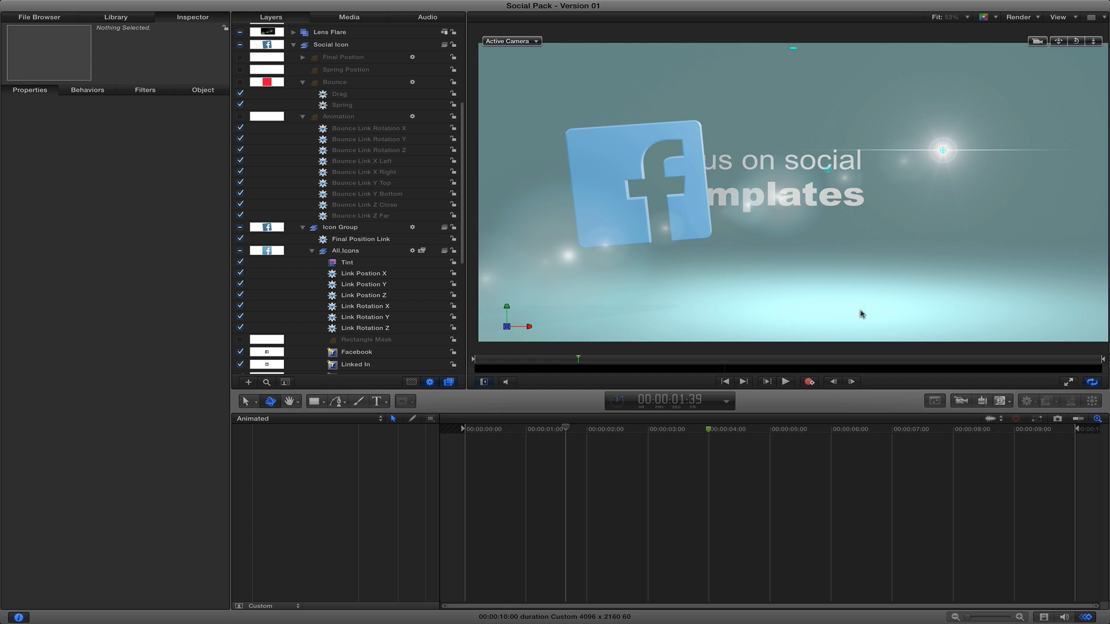
{"action": "left_click_drag", "start_coordinate": [578, 427], "coordinate": [547, 428]}
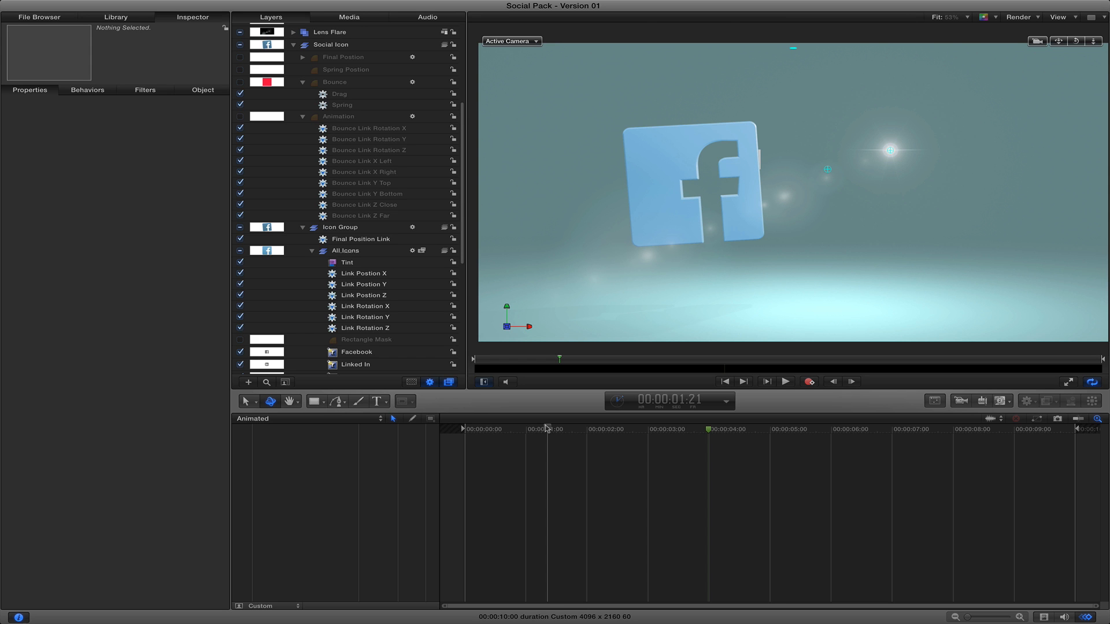
{"action": "mouse_move", "coordinate": [582, 4]}
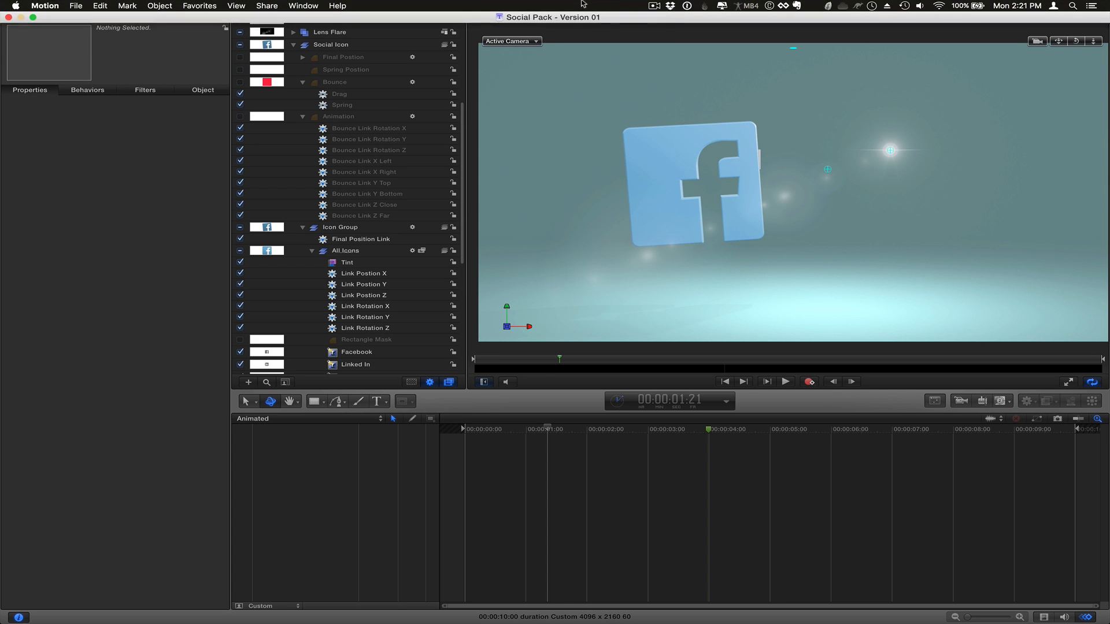
{"action": "left_click", "coordinate": [656, 7]}
{"action": "left_click", "coordinate": [666, 32]}
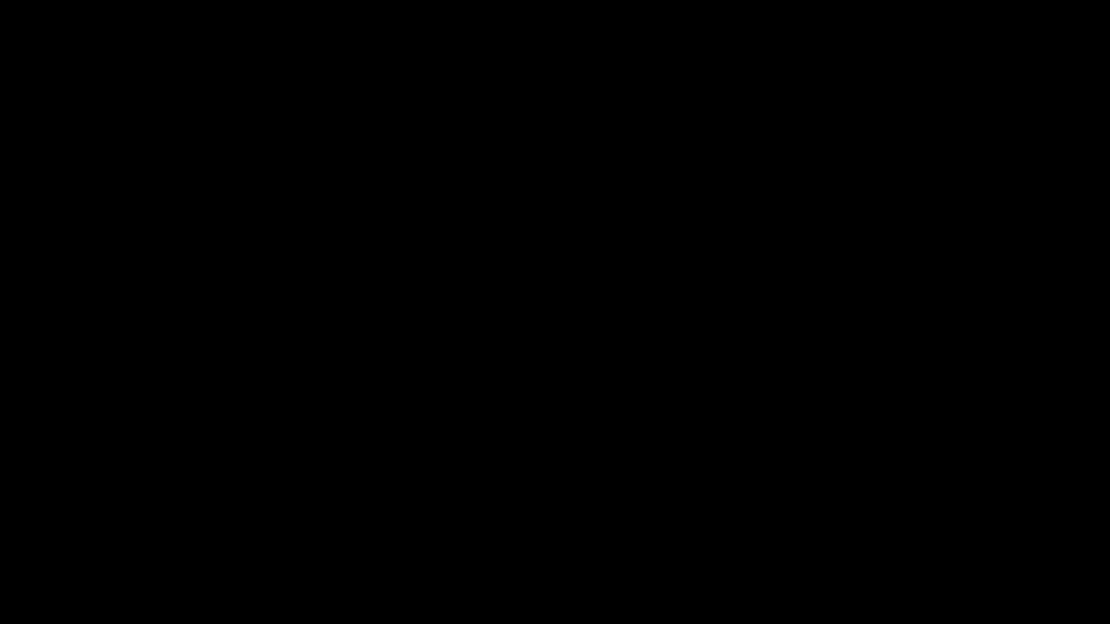